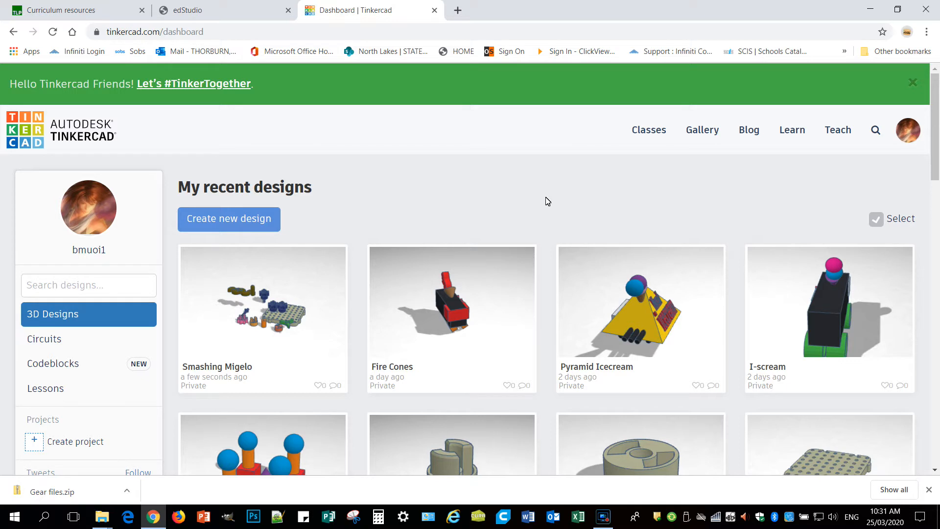
# Create a new 3D design with an empty workplane
pyautogui.click(266, 222)
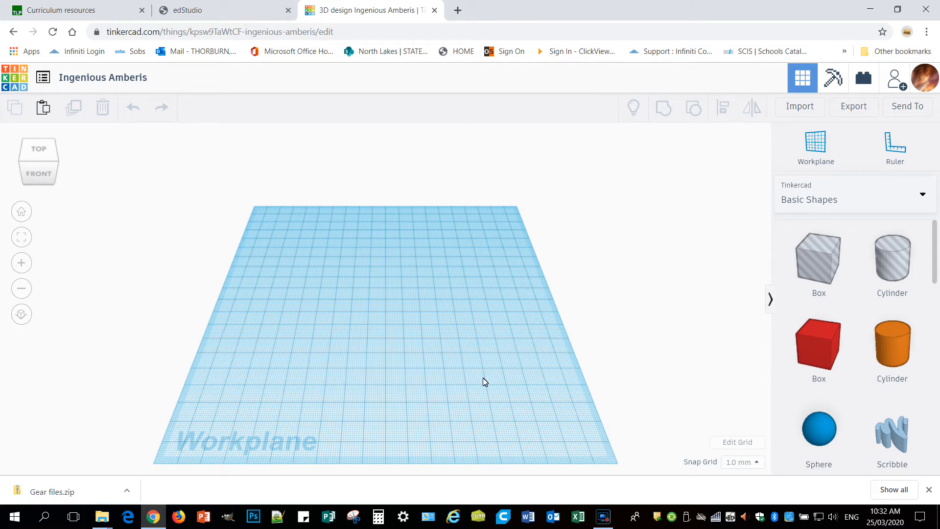
pyautogui.moveTo(478, 381); pyautogui.dragTo(492, 364, button='right')
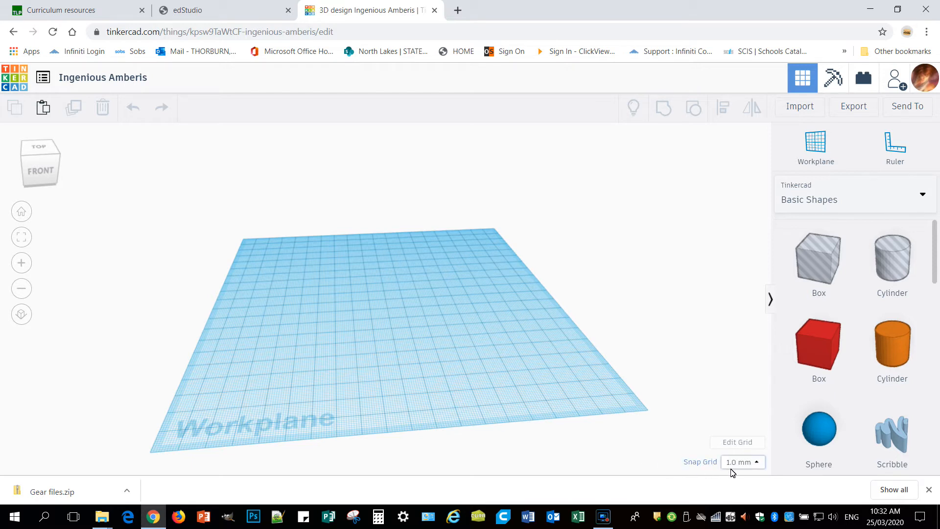
# Examine the workplane's grid properties and available unit options, closing them without updating the grid
pyautogui.click(745, 443)
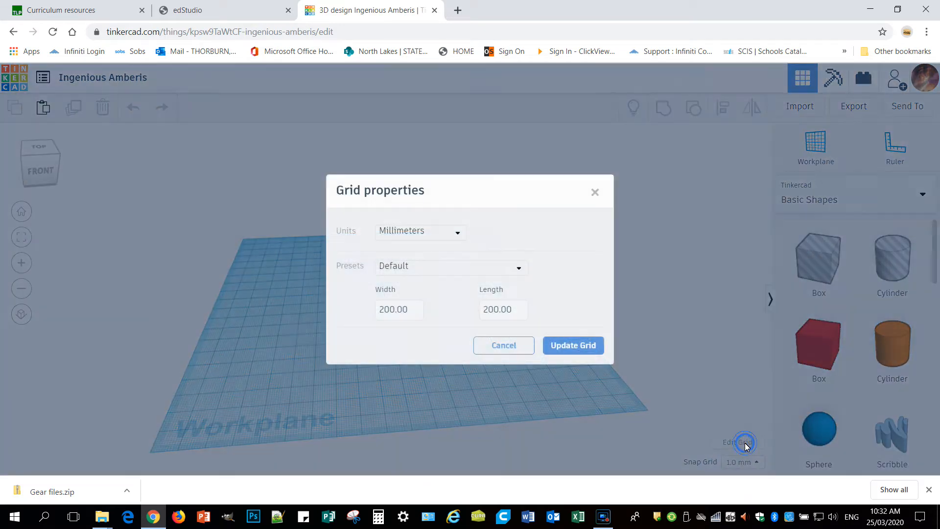
pyautogui.click(380, 313)
pyautogui.click(458, 234)
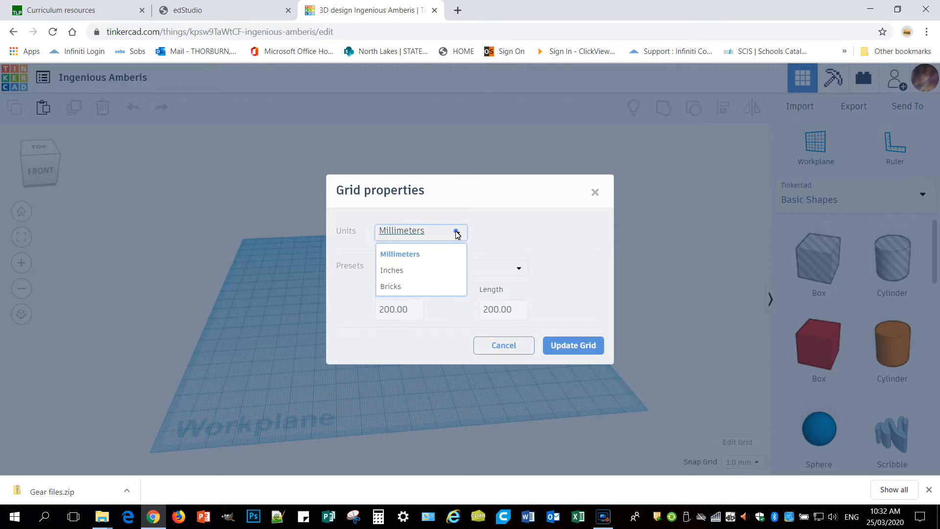
pyautogui.click(457, 234)
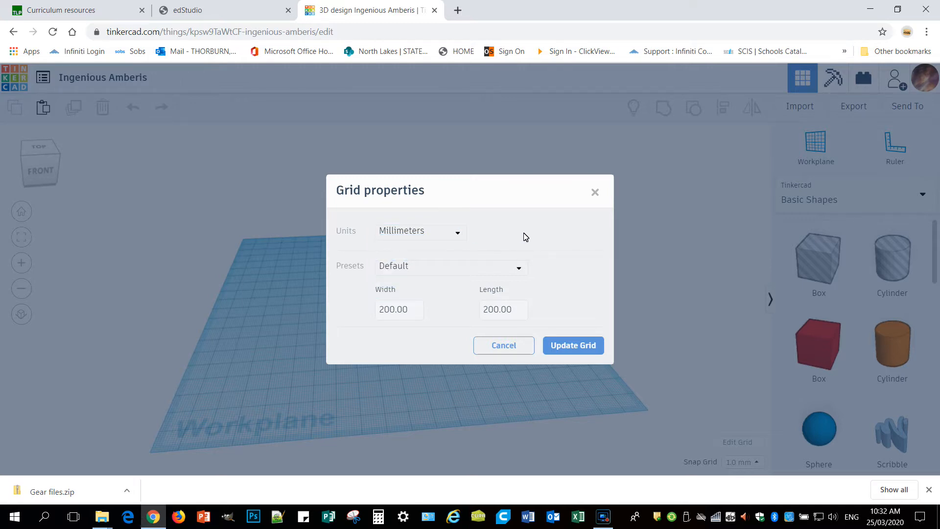
pyautogui.click(595, 192)
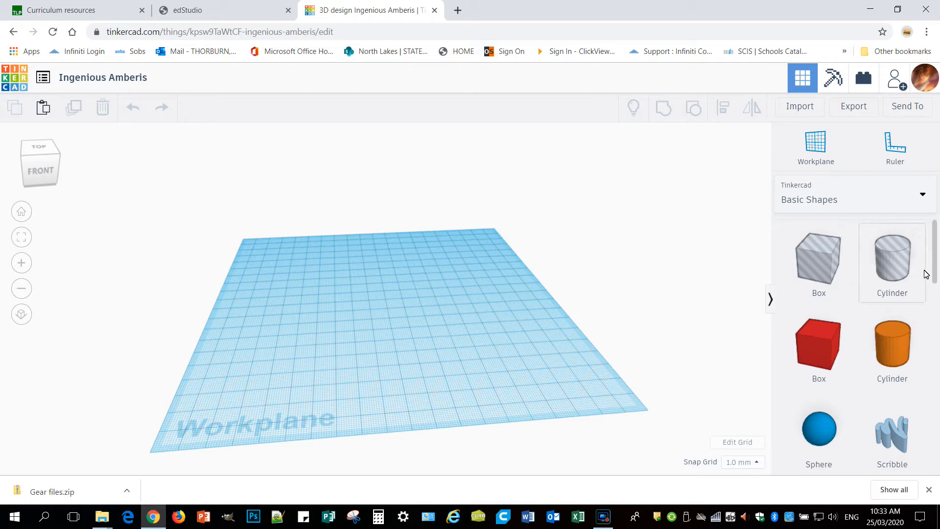
# Place a Scribble shape on the workplane and draw a fish outline with a triangular tail and rounded body
pyautogui.moveTo(935, 273); pyautogui.dragTo(939, 316)
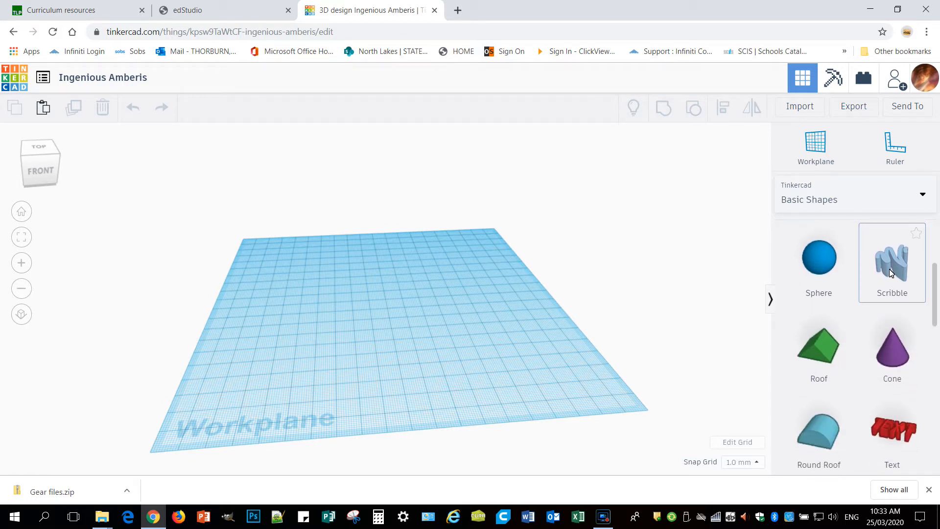
pyautogui.moveTo(888, 273)
pyautogui.mouseDown()
pyautogui.moveTo(705, 294)
pyautogui.moveTo(496, 351)
pyautogui.moveTo(921, 280)
pyautogui.moveTo(507, 327)
pyautogui.moveTo(746, 293)
pyautogui.mouseUp()
pyautogui.moveTo(898, 301)
pyautogui.mouseDown()
pyautogui.moveTo(579, 314)
pyautogui.moveTo(474, 370)
pyautogui.mouseUp()
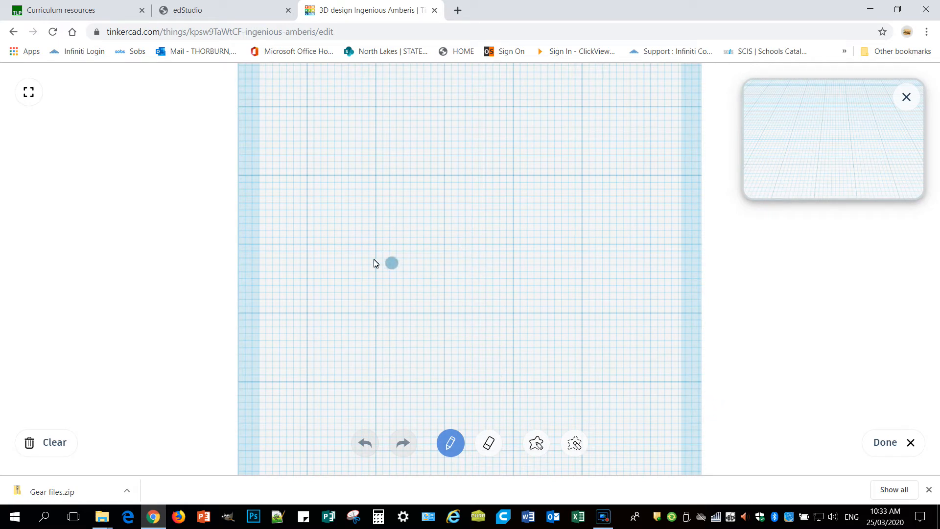
pyautogui.moveTo(372, 246)
pyautogui.mouseDown()
pyautogui.moveTo(467, 200)
pyautogui.moveTo(624, 260)
pyautogui.moveTo(442, 242)
pyautogui.moveTo(371, 175)
pyautogui.moveTo(375, 250)
pyautogui.mouseUp()
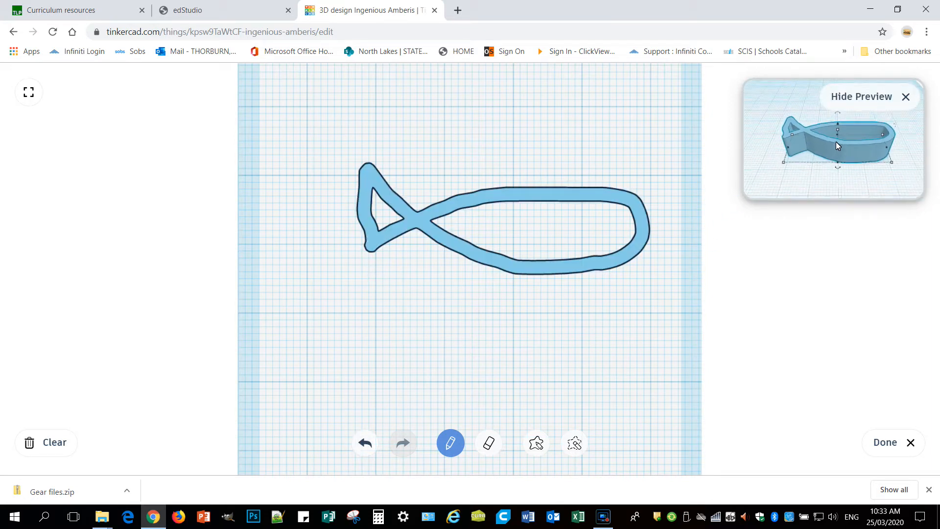
# Fill in the fish's tail and body with brush strokes and finish the scribble as a solid shape
pyautogui.moveTo(399, 219); pyautogui.dragTo(371, 191)
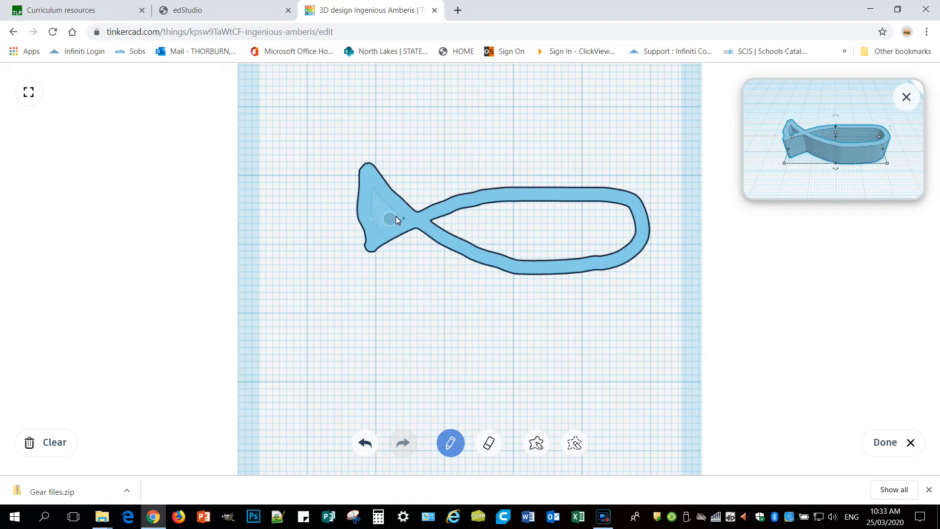
pyautogui.moveTo(391, 220); pyautogui.dragTo(620, 208)
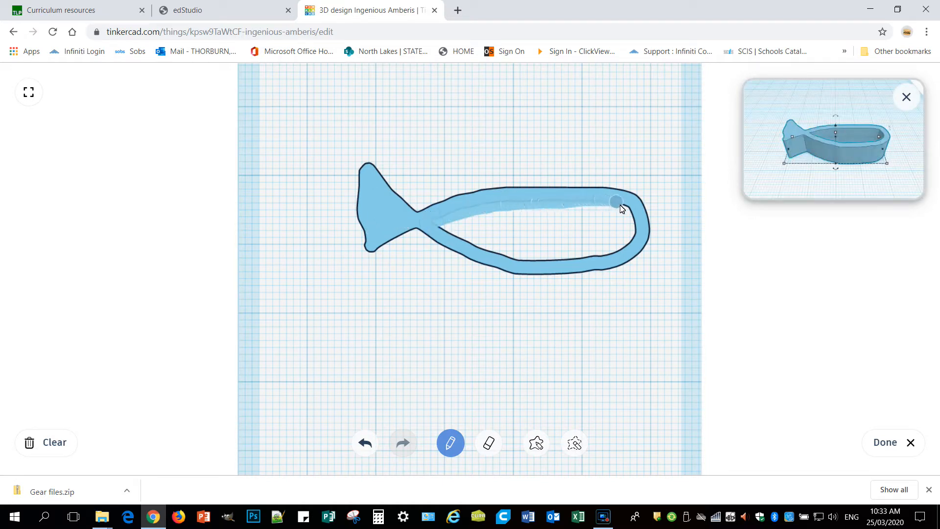
pyautogui.moveTo(629, 244); pyautogui.dragTo(529, 259)
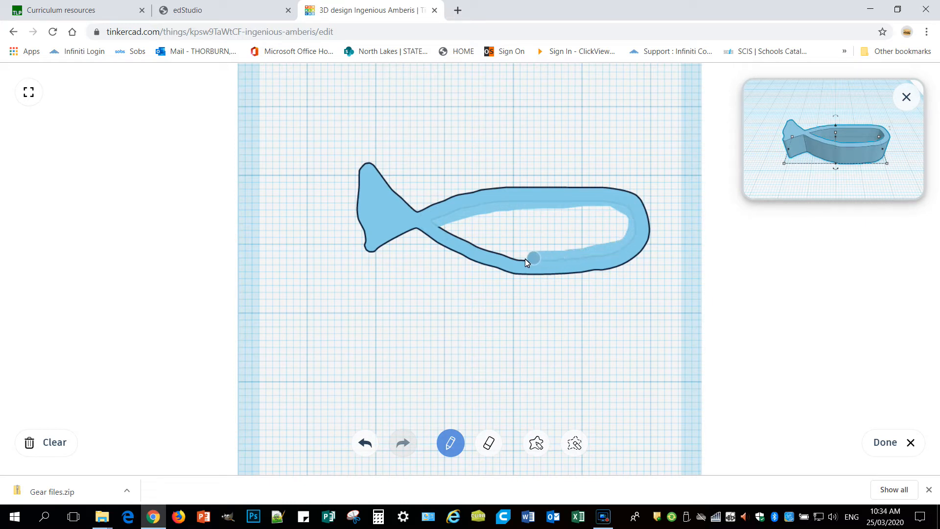
pyautogui.moveTo(487, 226)
pyautogui.mouseDown()
pyautogui.moveTo(600, 216)
pyautogui.moveTo(439, 219)
pyautogui.moveTo(615, 225)
pyautogui.moveTo(477, 231)
pyautogui.moveTo(529, 210)
pyautogui.mouseUp()
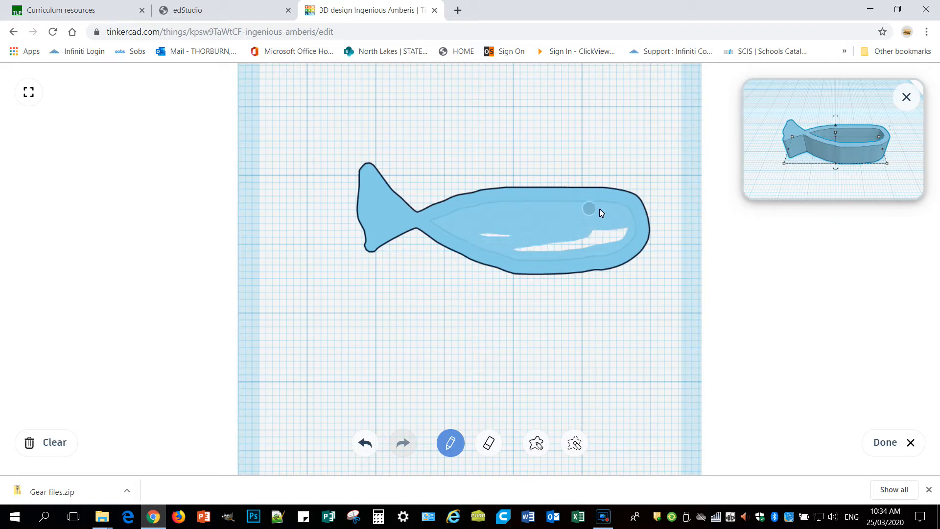
pyautogui.moveTo(561, 244)
pyautogui.mouseDown()
pyautogui.moveTo(471, 238)
pyautogui.moveTo(550, 252)
pyautogui.moveTo(506, 246)
pyautogui.mouseUp()
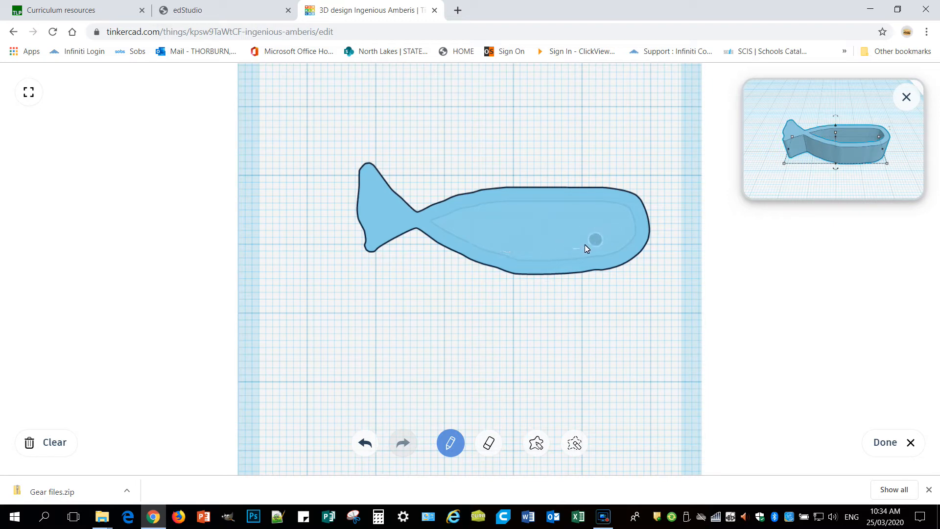
pyautogui.moveTo(586, 235); pyautogui.dragTo(583, 237)
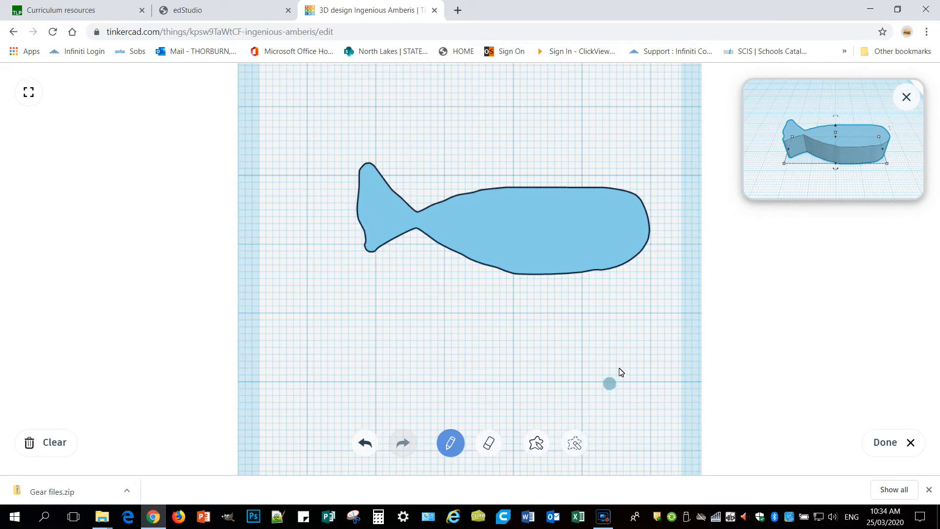
pyautogui.scroll(-1, 629, 362)
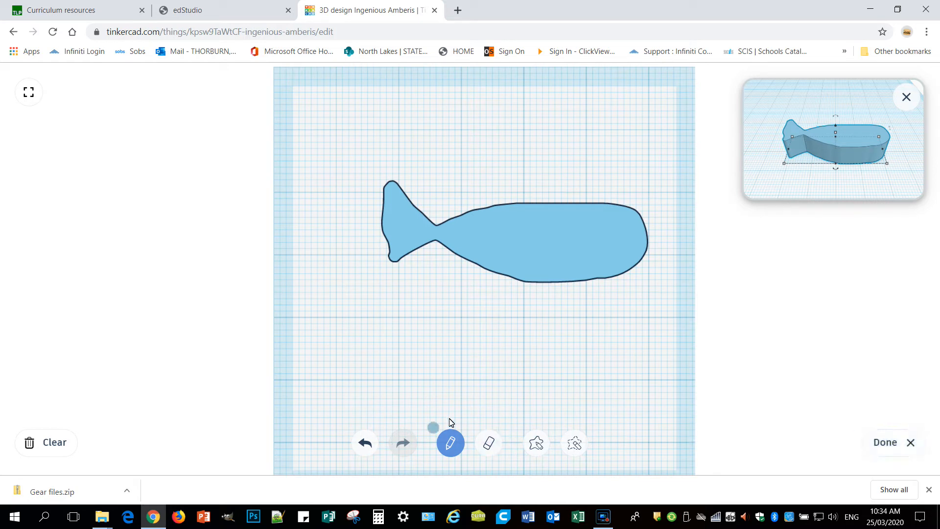
pyautogui.click(885, 443)
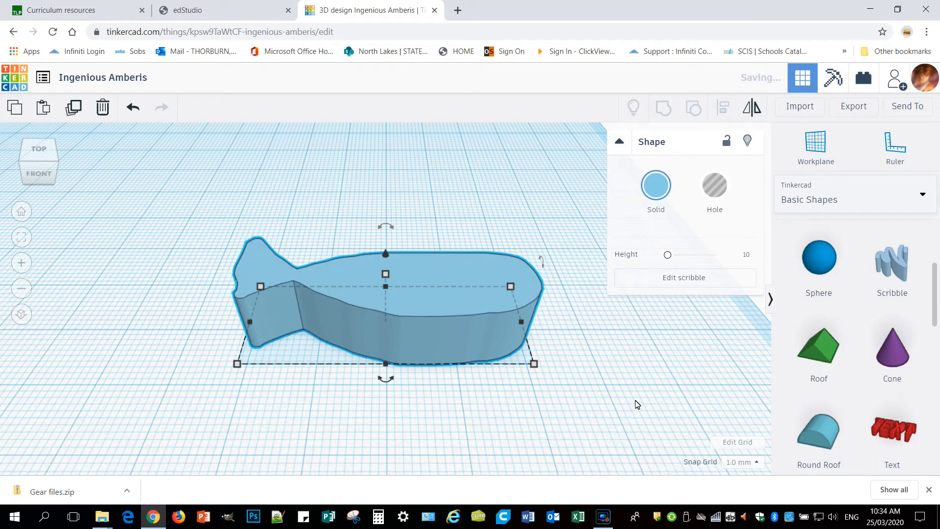
pyautogui.click(636, 400)
# Place a Text shape on the workplane beside the fish's tail
pyautogui.scroll(-3, 617, 369)
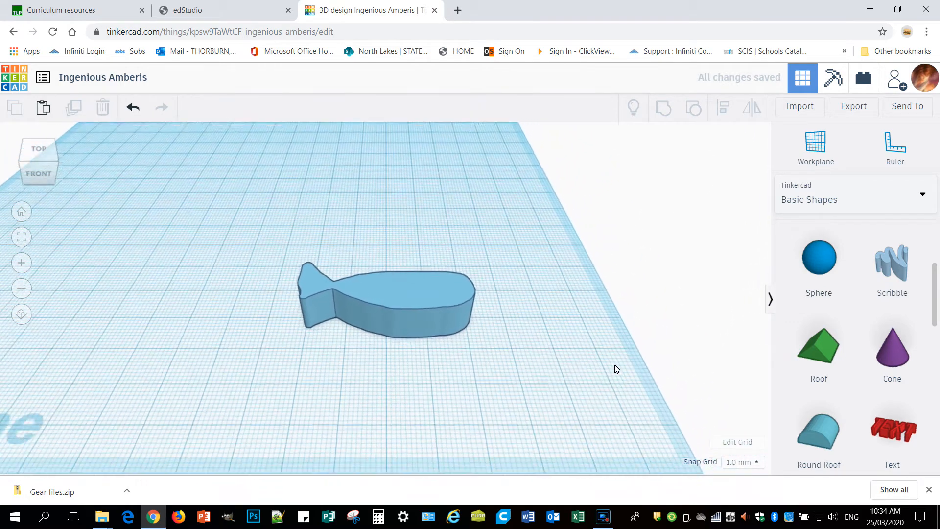
pyautogui.scroll(-2, 613, 368)
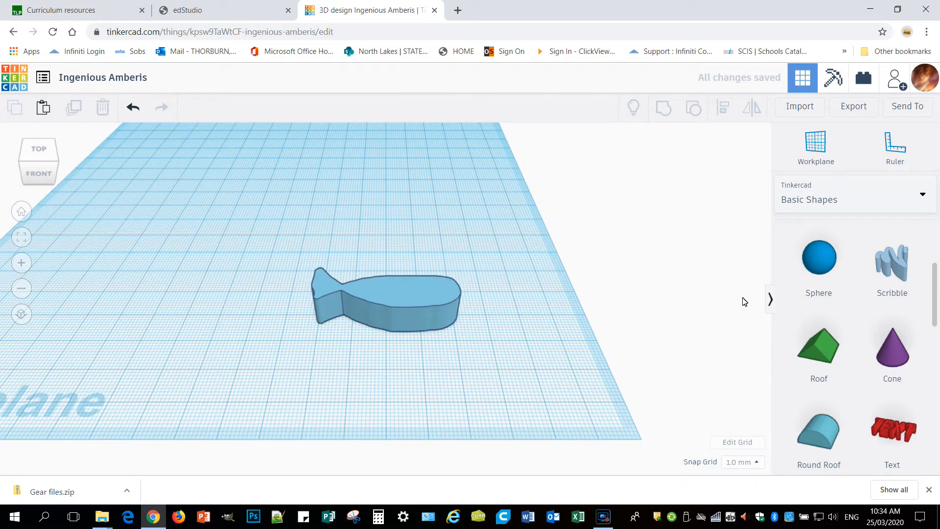
pyautogui.moveTo(900, 431); pyautogui.dragTo(142, 338)
pyautogui.moveTo(225, 414); pyautogui.dragTo(273, 397, button='right')
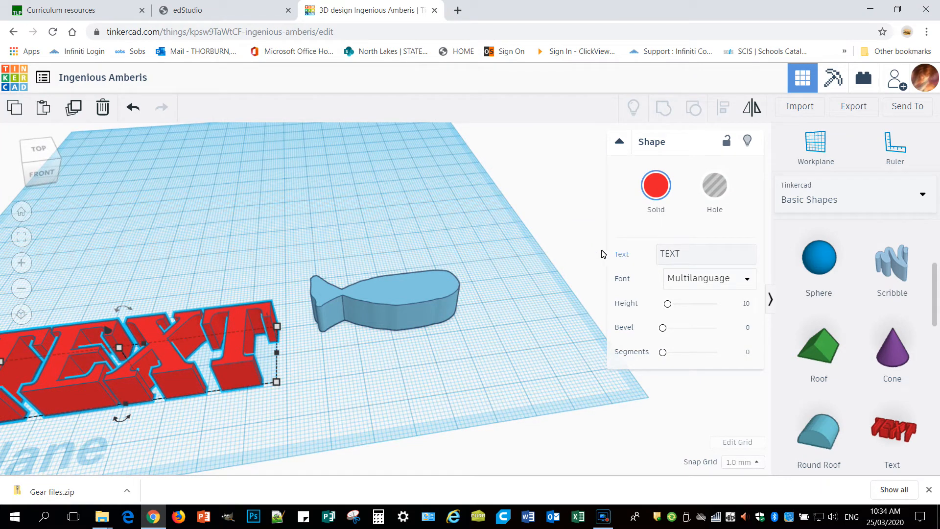
# Change the text shape's wording to "Hello", keeping the Multilanguage font
pyautogui.click(688, 253)
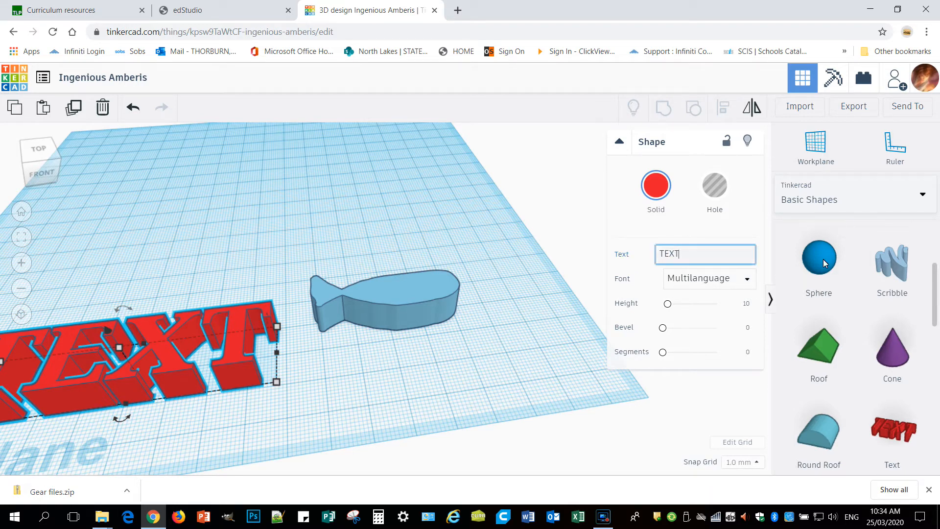
pyautogui.press('BackSpace')
pyautogui.press('BackSpace')
pyautogui.press('BackSpace')
pyautogui.press('BackSpace')
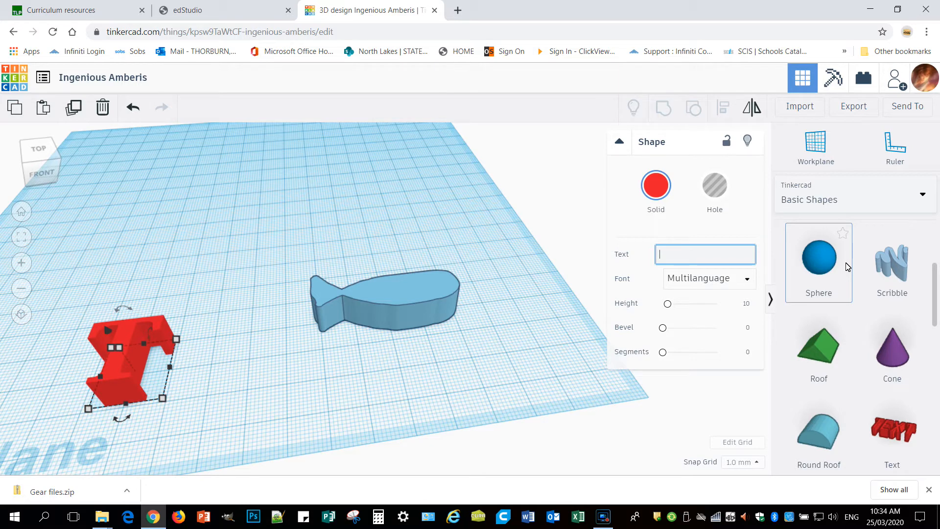
pyautogui.write('Helo')
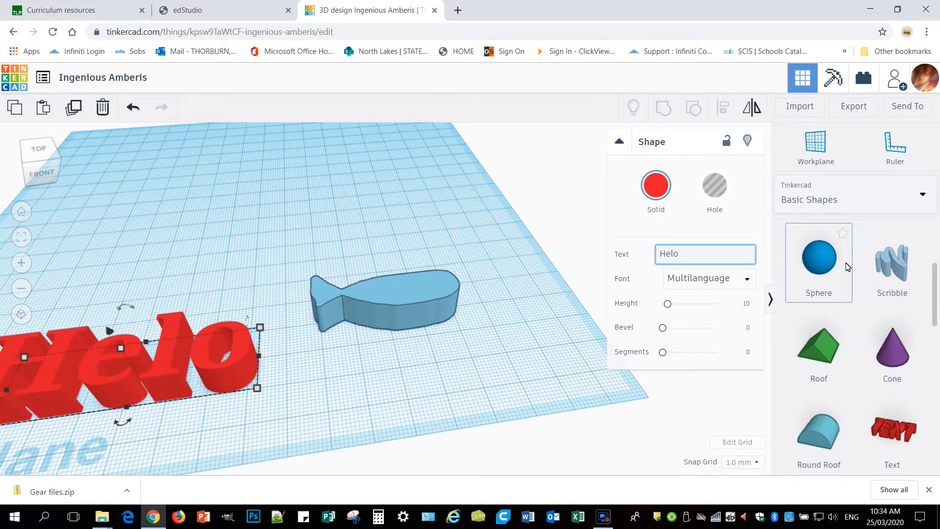
pyautogui.press('BackSpace')
pyautogui.write('lo')
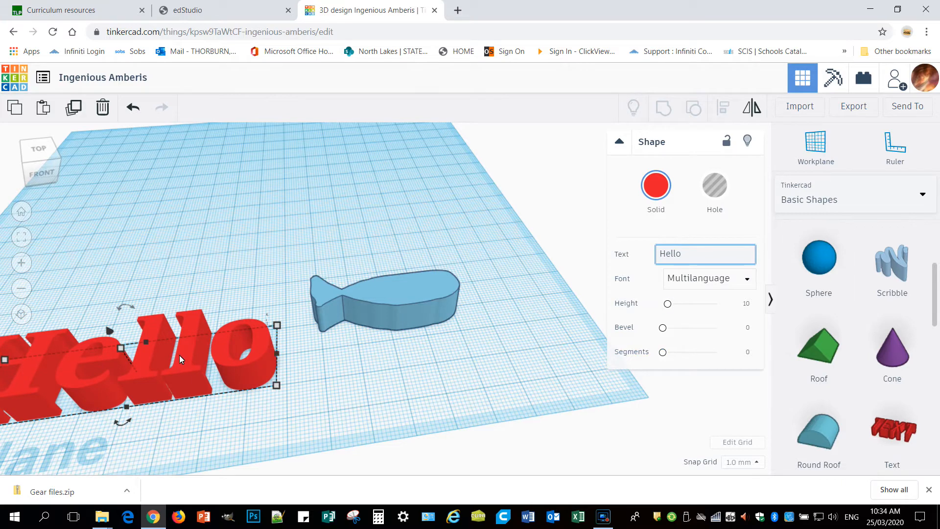
pyautogui.click(735, 283)
pyautogui.click(734, 283)
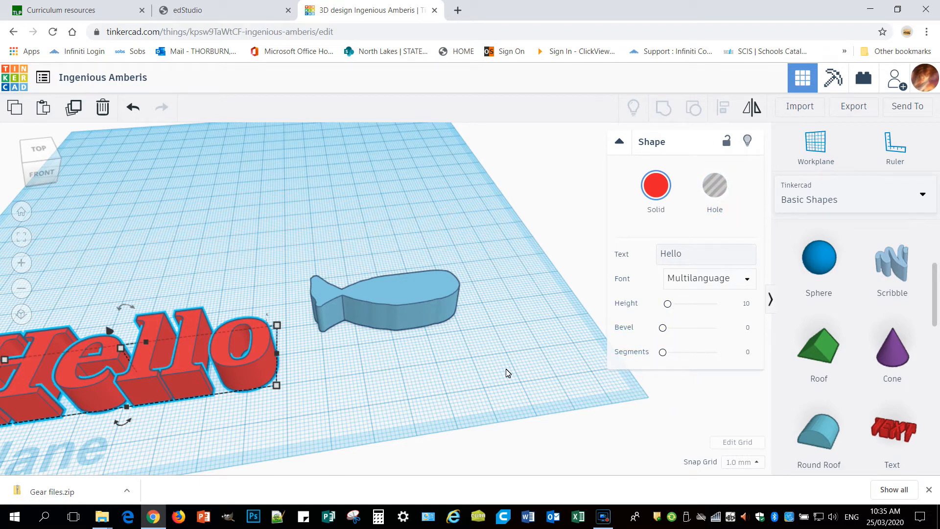
pyautogui.click(401, 390)
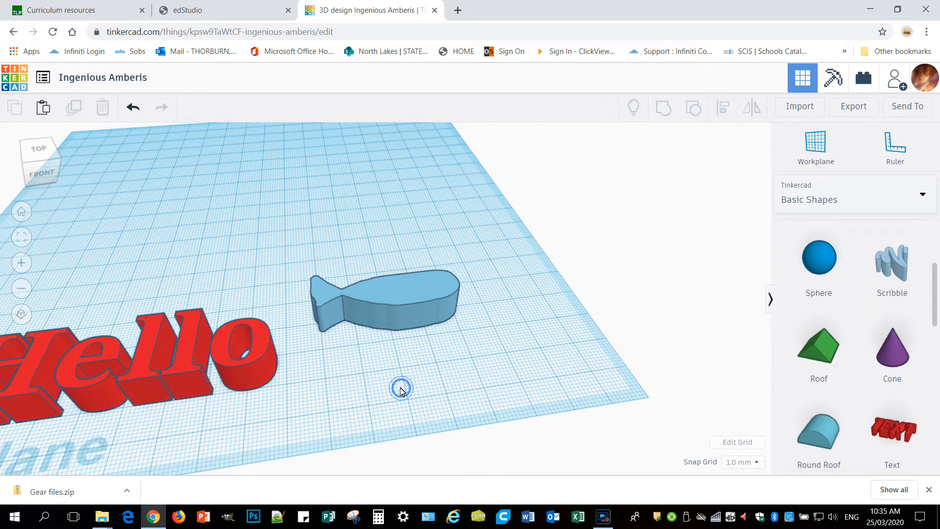
# Place a solid red box on the workplane behind the Hello text
pyautogui.scroll(-5, 450, 318)
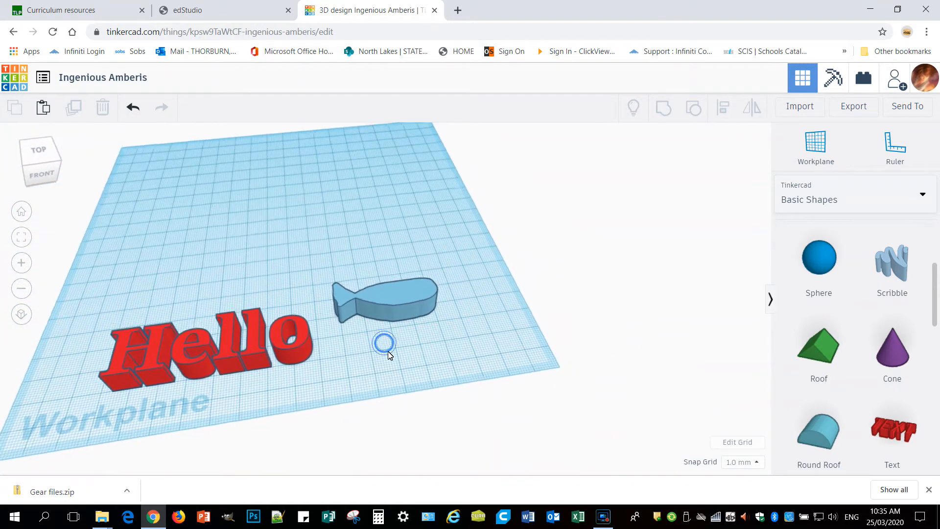
pyautogui.scroll(4, 862, 304)
pyautogui.moveTo(826, 352); pyautogui.dragTo(260, 246)
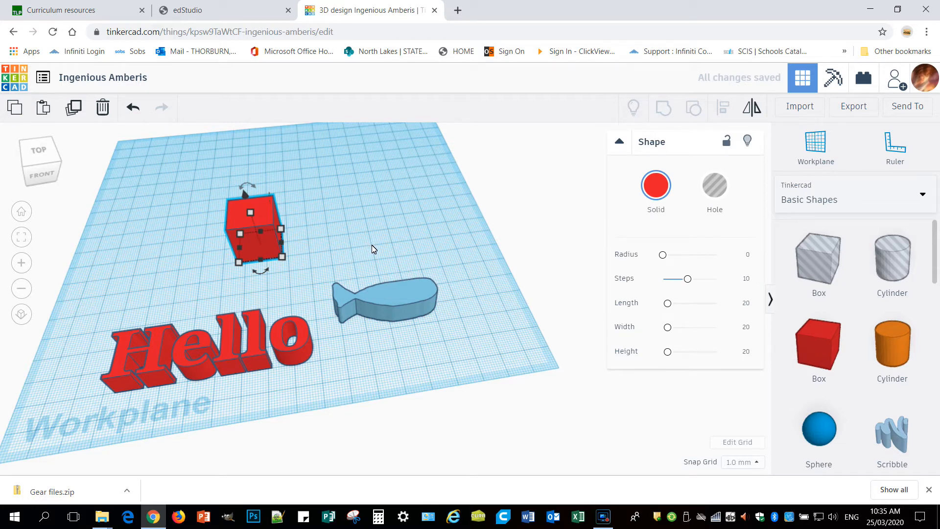
pyautogui.click(338, 243)
pyautogui.moveTo(338, 243)
pyautogui.mouseDown(button='right')
pyautogui.moveTo(377, 238)
pyautogui.moveTo(345, 242)
pyautogui.mouseUp(button='right')
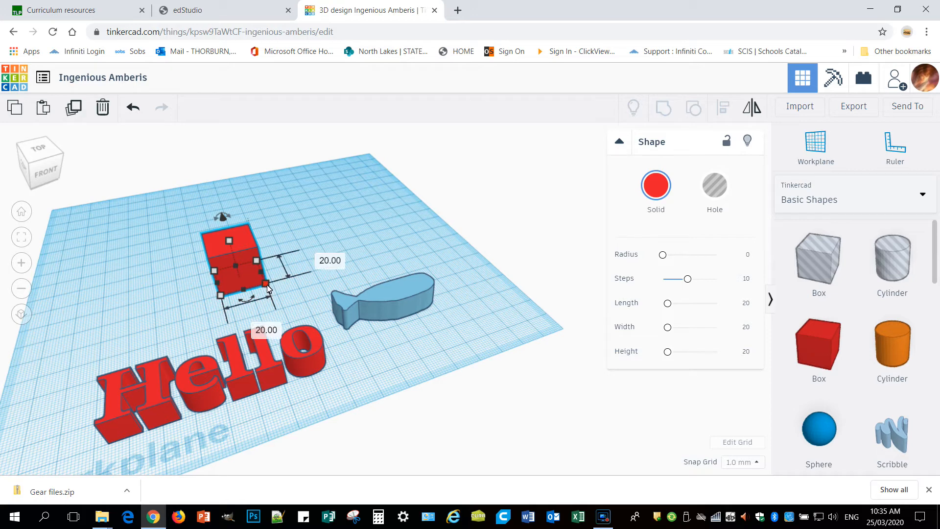
# Resize the red box's base and set both its horizontal dimensions to 30 mm
pyautogui.moveTo(267, 287)
pyautogui.mouseDown()
pyautogui.moveTo(306, 312)
pyautogui.moveTo(409, 257)
pyautogui.moveTo(437, 268)
pyautogui.moveTo(365, 219)
pyautogui.moveTo(220, 279)
pyautogui.moveTo(315, 267)
pyautogui.moveTo(325, 294)
pyautogui.moveTo(294, 304)
pyautogui.moveTo(269, 294)
pyautogui.moveTo(293, 288)
pyautogui.moveTo(294, 272)
pyautogui.moveTo(276, 290)
pyautogui.mouseUp()
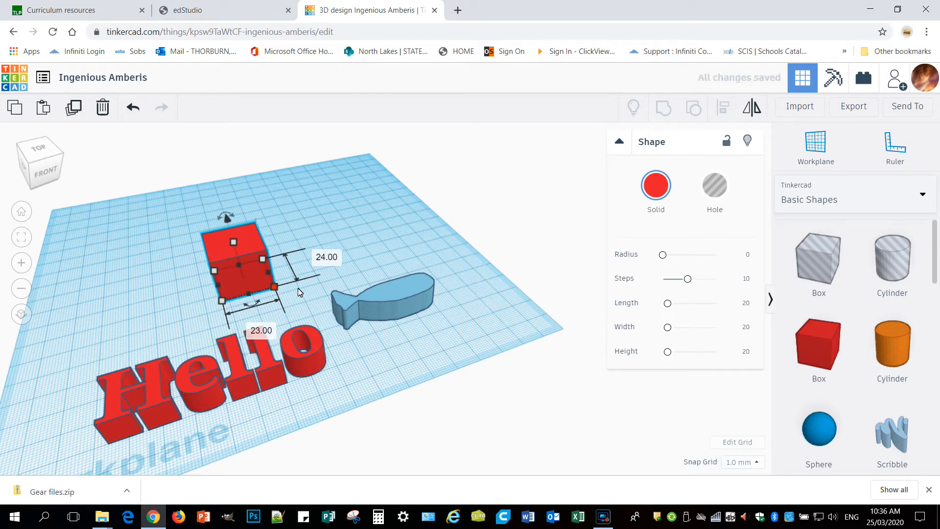
pyautogui.click(324, 258)
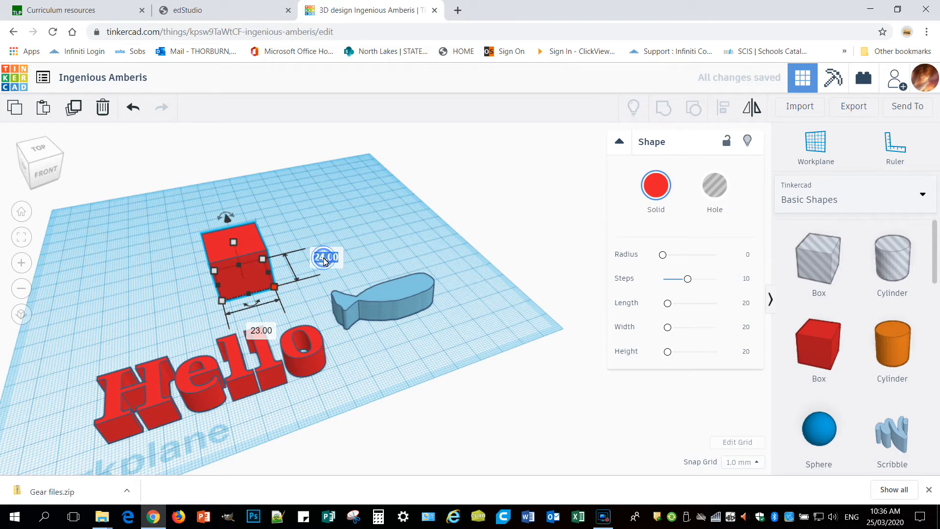
pyautogui.write('30')
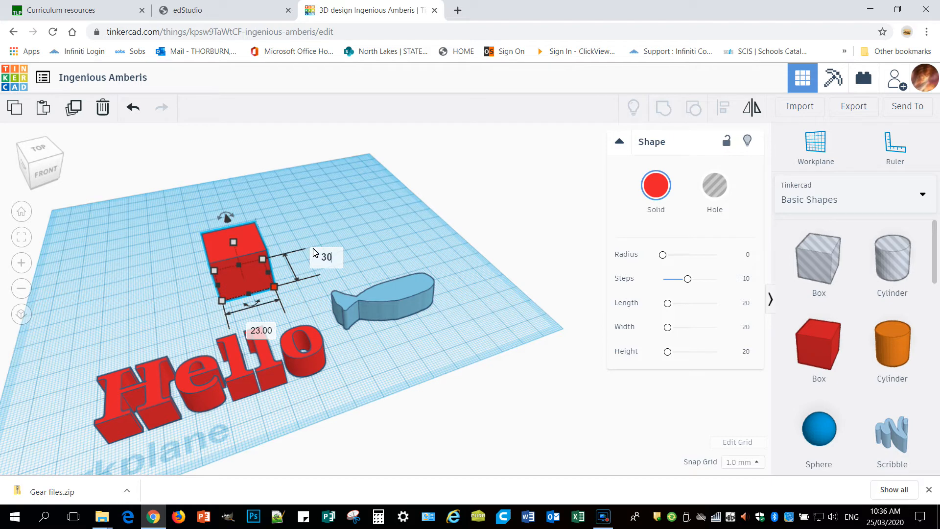
pyautogui.press('Return')
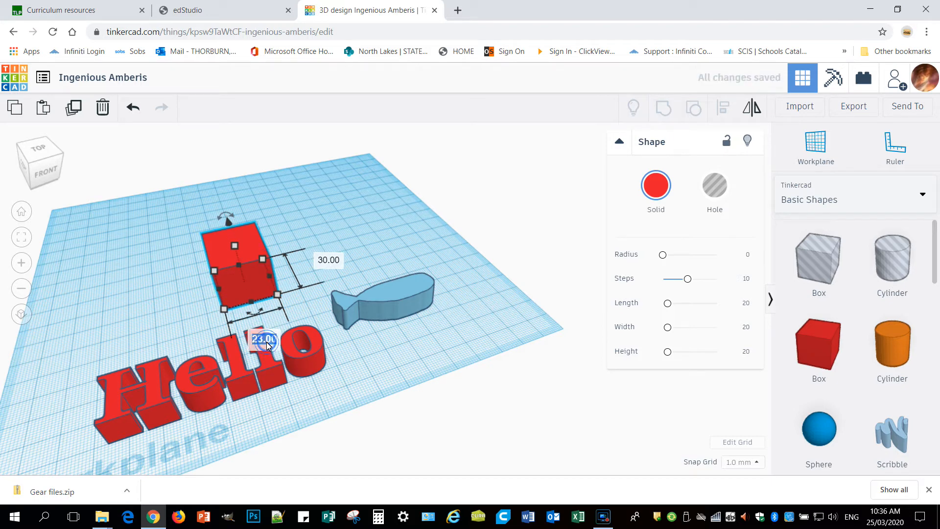
pyautogui.press('Return')
pyautogui.write('30')
pyautogui.press('Return')
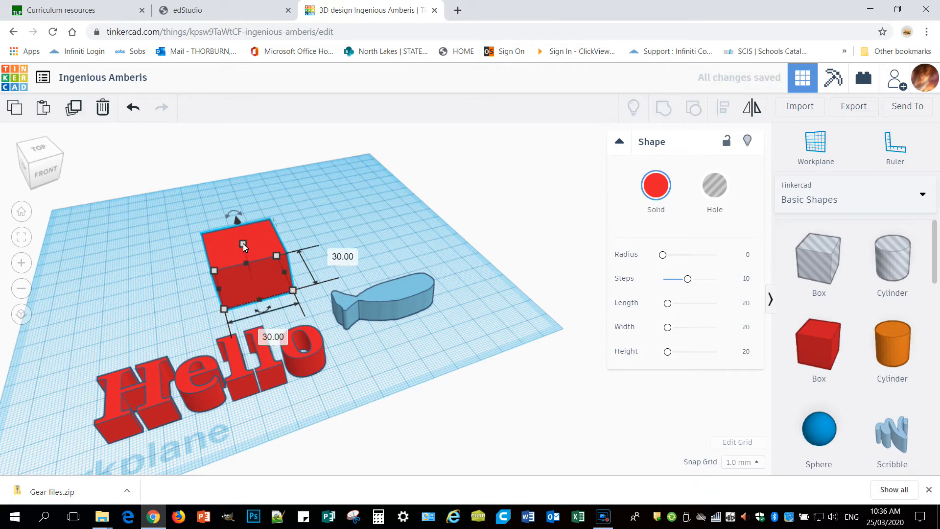
# Set the red box's height to 30 mm and clear the selection
pyautogui.moveTo(243, 244)
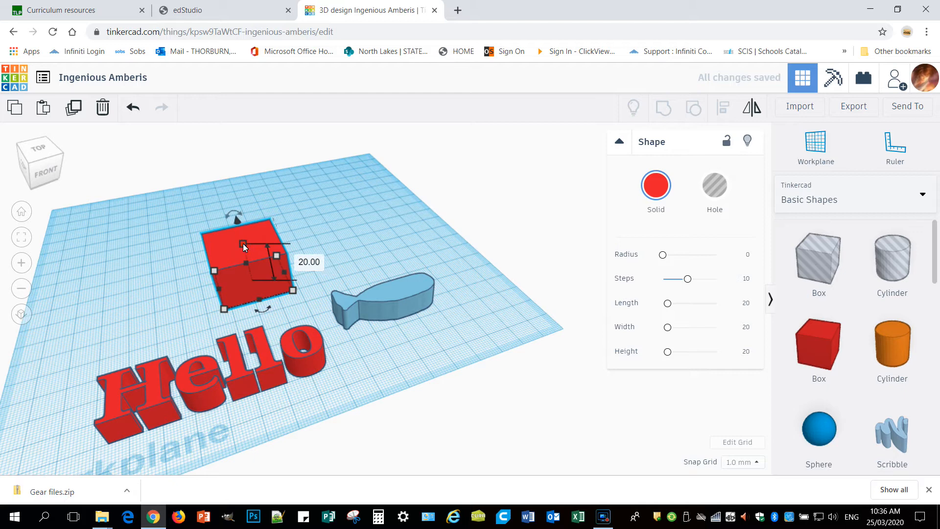
pyautogui.click(307, 262)
pyautogui.write('30')
pyautogui.press('Return')
pyautogui.click(359, 225)
pyautogui.moveTo(332, 243)
pyautogui.mouseDown(button='right')
pyautogui.moveTo(379, 245)
pyautogui.moveTo(424, 225)
pyautogui.moveTo(533, 214)
pyautogui.moveTo(559, 235)
pyautogui.moveTo(513, 266)
pyautogui.moveTo(284, 266)
pyautogui.moveTo(281, 239)
pyautogui.moveTo(294, 219)
pyautogui.moveTo(321, 245)
pyautogui.mouseUp(button='right')
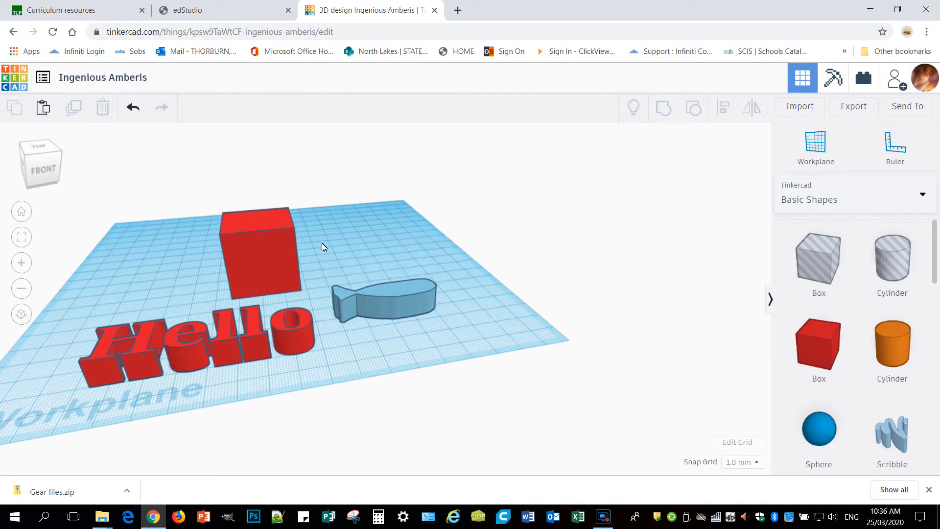
# Raise the red box 3 mm above the workplane and lower it back to 0 mm
pyautogui.click(280, 244)
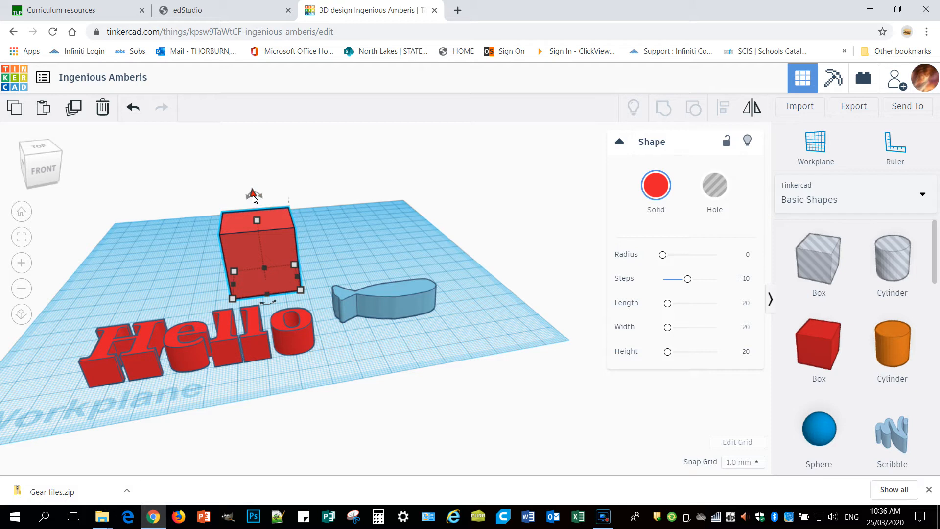
pyautogui.moveTo(254, 195)
pyautogui.mouseDown()
pyautogui.moveTo(258, 132)
pyautogui.moveTo(248, 138)
pyautogui.moveTo(247, 203)
pyautogui.moveTo(246, 145)
pyautogui.moveTo(253, 186)
pyautogui.mouseUp()
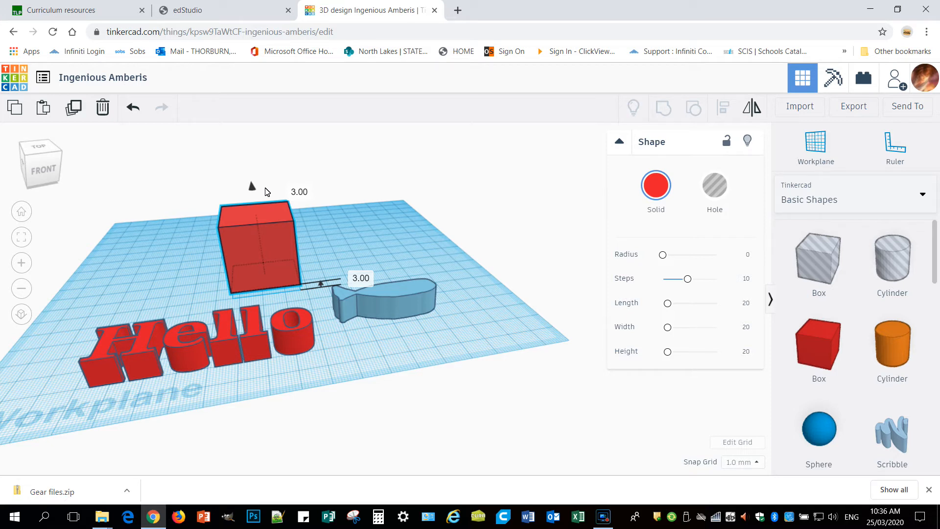
pyautogui.moveTo(252, 187); pyautogui.dragTo(268, 198)
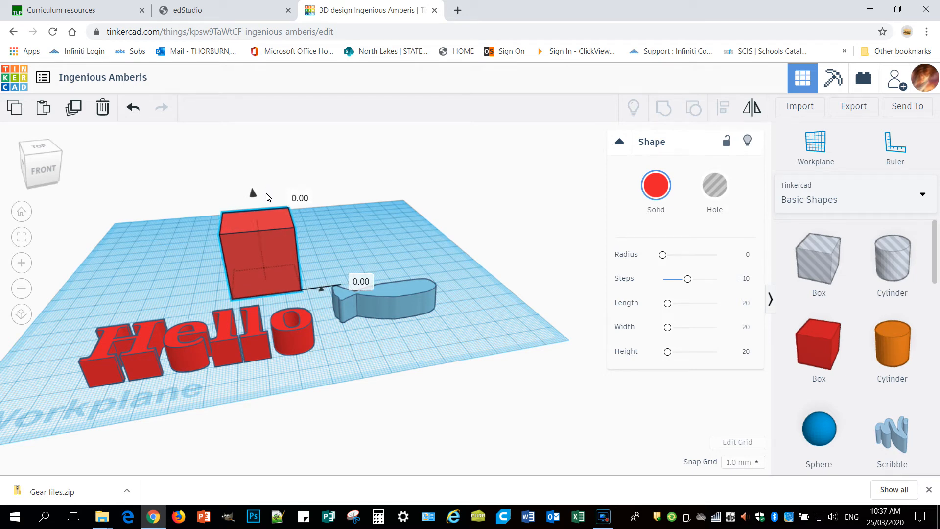
pyautogui.moveTo(428, 216)
pyautogui.mouseDown(button='right')
pyautogui.moveTo(252, 239)
pyautogui.moveTo(227, 177)
pyautogui.moveTo(124, 200)
pyautogui.moveTo(413, 214)
pyautogui.mouseUp(button='right')
pyautogui.click(493, 322)
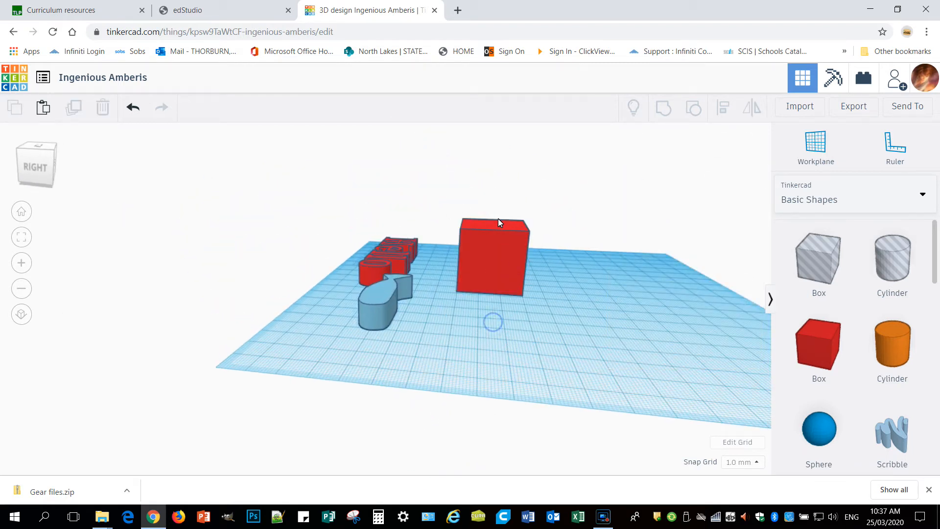
# Raise the red box slightly off the workplane and examine the gap beneath it from several angles
pyautogui.click(495, 244)
pyautogui.moveTo(496, 198); pyautogui.dragTo(496, 192)
pyautogui.click(514, 348)
pyautogui.scroll(8, 534, 319)
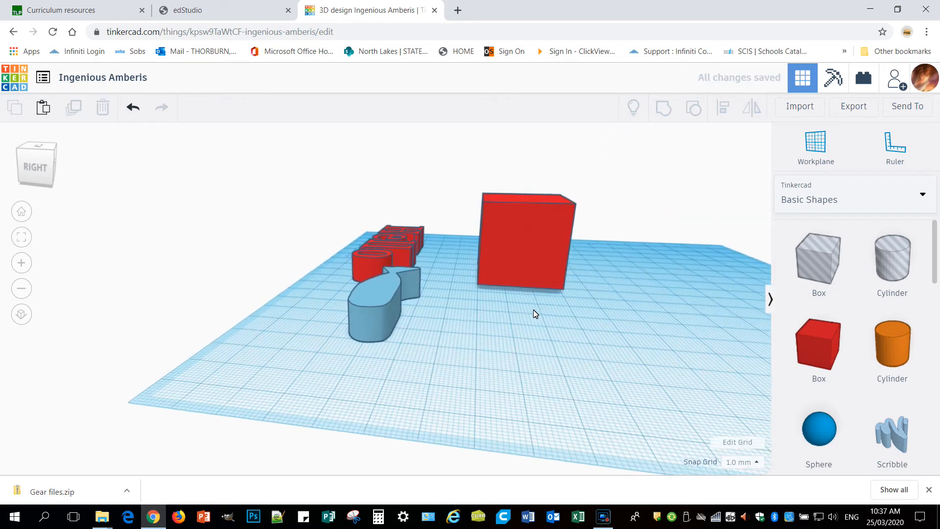
pyautogui.moveTo(602, 335); pyautogui.dragTo(584, 325, button='right')
pyautogui.moveTo(515, 300); pyautogui.dragTo(752, 338, button='right')
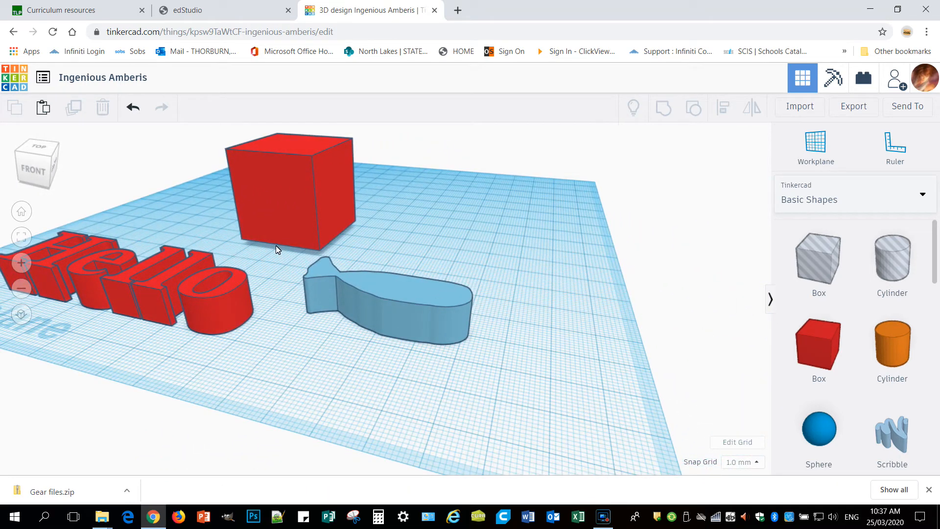
pyautogui.moveTo(264, 255); pyautogui.dragTo(363, 295, button='right')
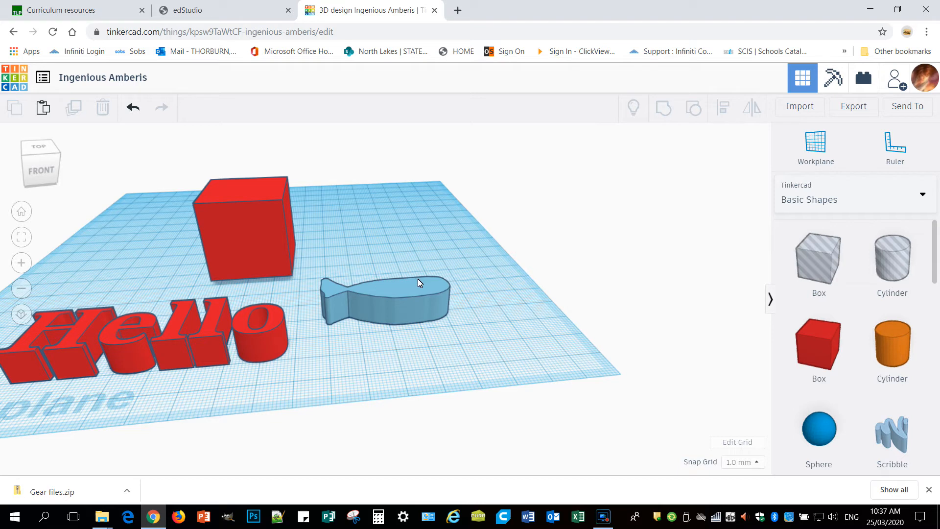
# Lower the raised red box back onto the workplane and deselect it
pyautogui.click(250, 195)
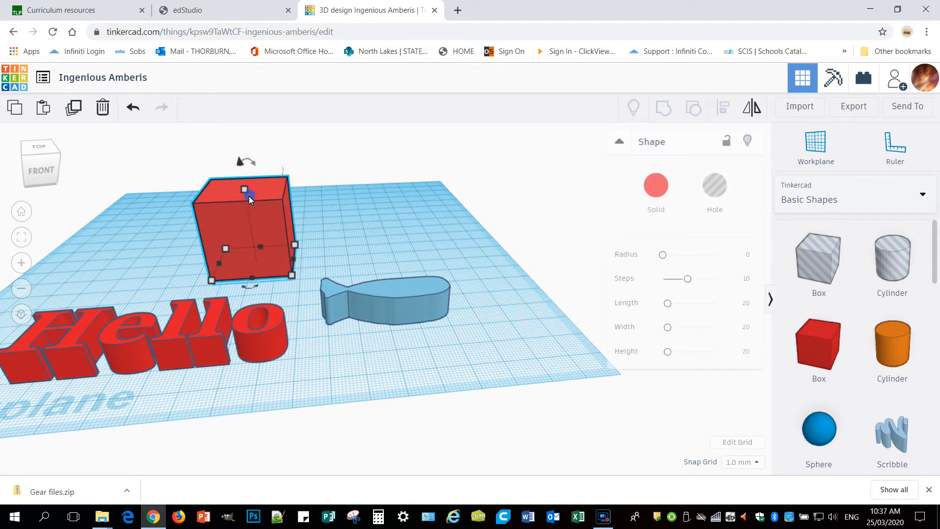
pyautogui.moveTo(240, 162); pyautogui.dragTo(244, 162)
pyautogui.click(442, 227)
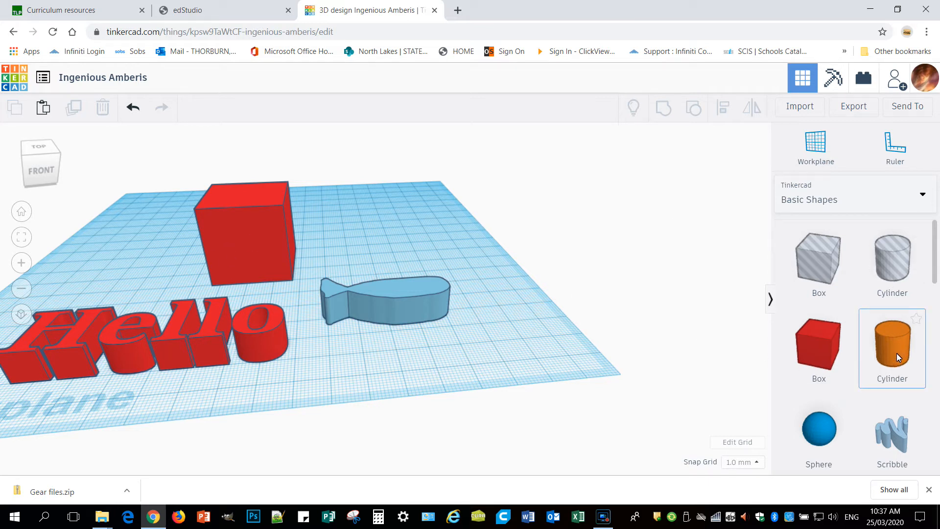
# Place a solid orange cylinder on the workplane beside the red box, behind the fish
pyautogui.moveTo(898, 358); pyautogui.dragTo(346, 252)
pyautogui.click(451, 254)
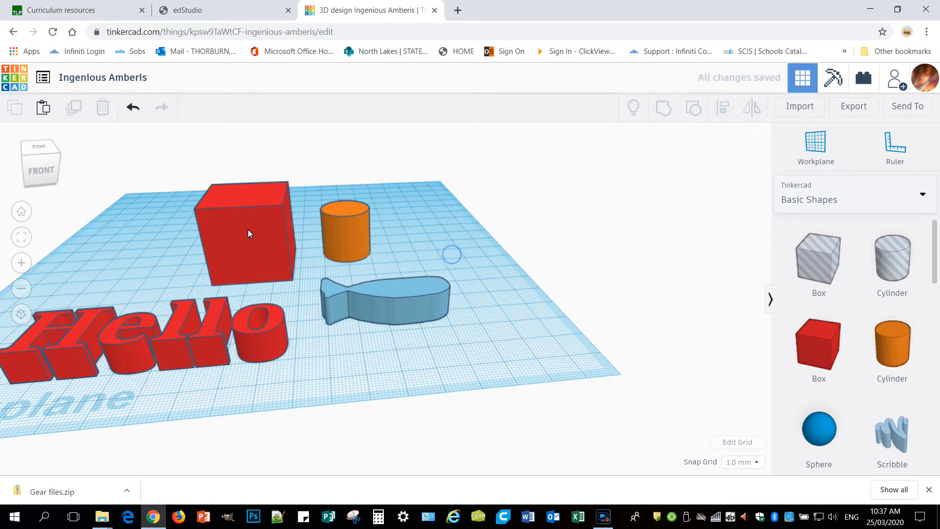
pyautogui.click(248, 232)
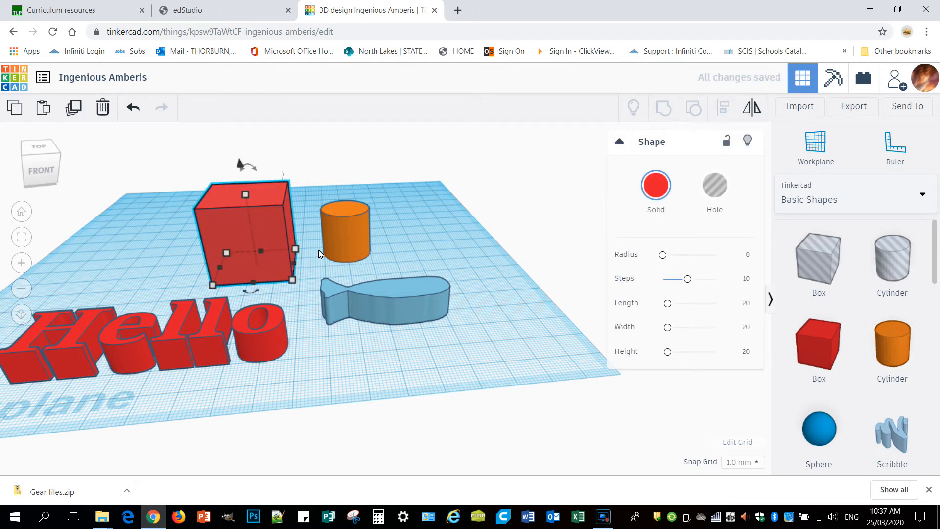
pyautogui.click(444, 245)
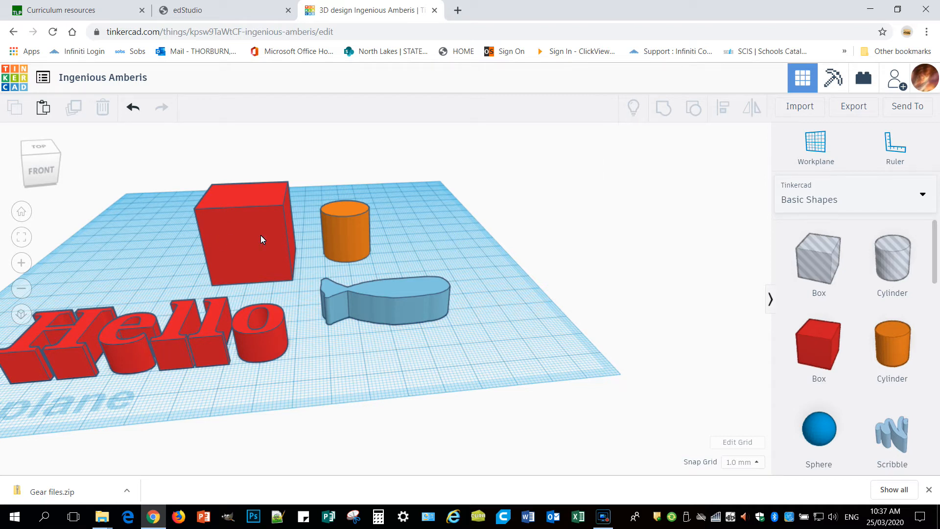
# Raise the red box high above the workplane and position it directly over the orange cylinder
pyautogui.click(245, 235)
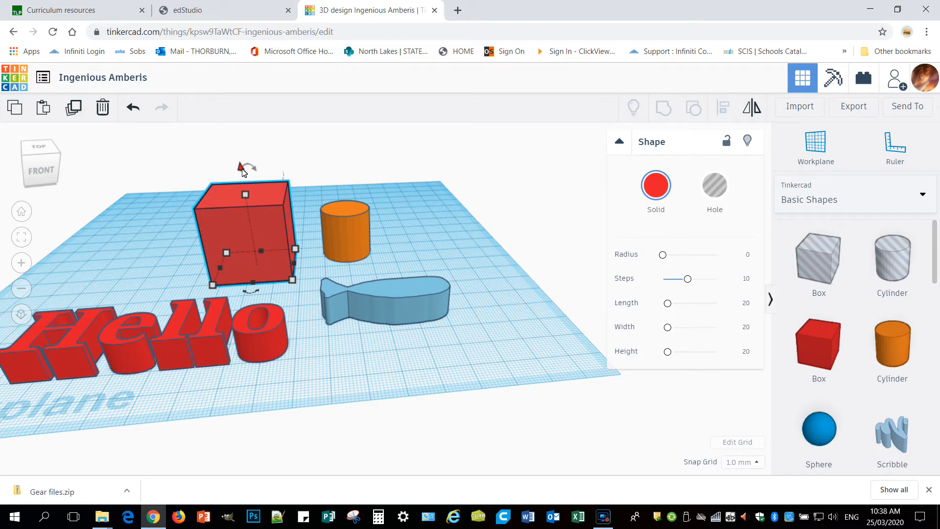
pyautogui.moveTo(242, 170); pyautogui.dragTo(247, 99)
pyautogui.moveTo(446, 226); pyautogui.dragTo(260, 236, button='right')
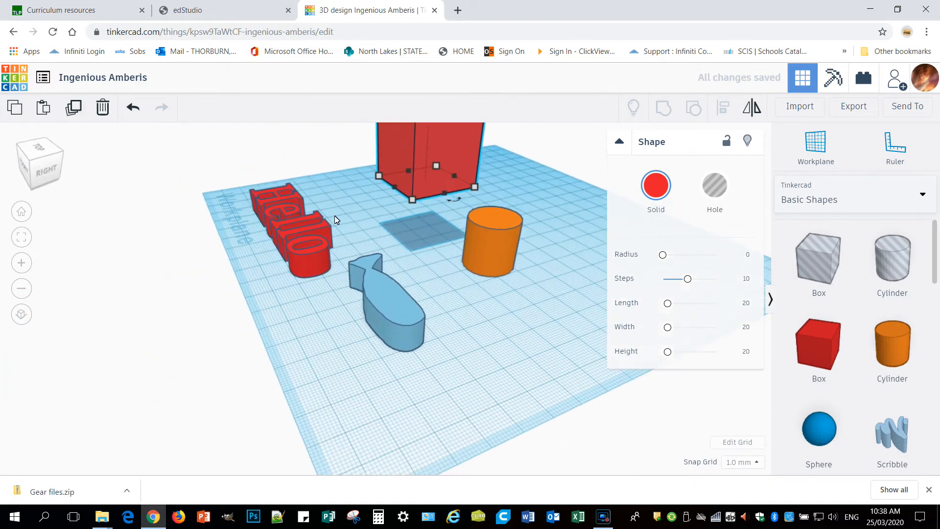
pyautogui.click(511, 192)
pyautogui.moveTo(462, 167); pyautogui.dragTo(533, 192)
pyautogui.moveTo(482, 297); pyautogui.dragTo(657, 264, button='right')
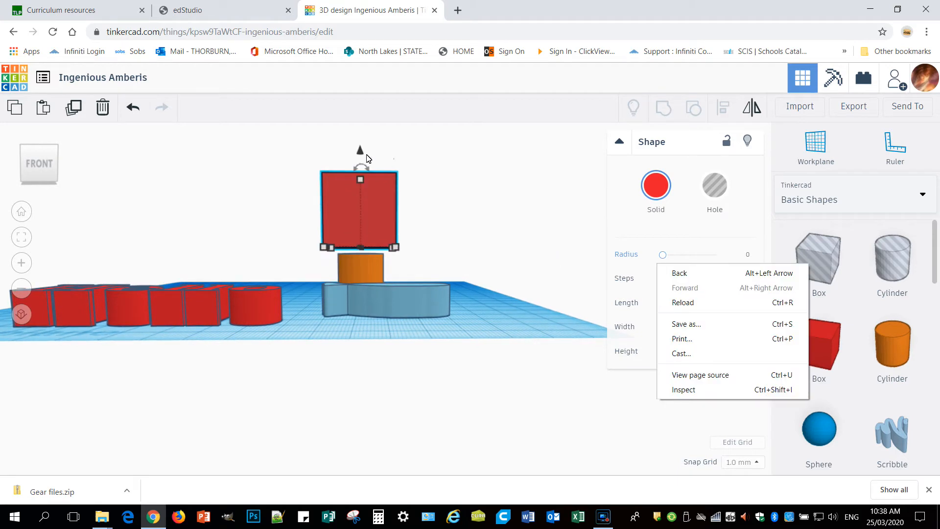
# Lower the red box until it overlaps the upper part of the orange cylinder
pyautogui.moveTo(359, 153); pyautogui.dragTo(364, 164)
pyautogui.moveTo(363, 164); pyautogui.dragTo(380, 174)
pyautogui.moveTo(498, 210); pyautogui.dragTo(245, 248, button='right')
pyautogui.moveTo(509, 367); pyautogui.dragTo(686, 346, button='right')
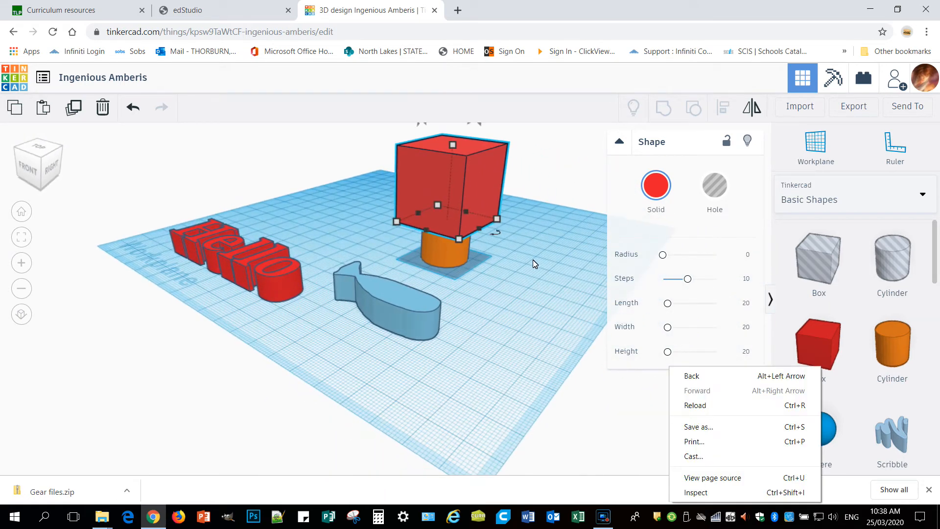
pyautogui.click(529, 315)
pyautogui.click(479, 206)
pyautogui.click(552, 288)
# Make the red box and orange cylinder transparent and examine how far they overlap
pyautogui.moveTo(537, 283); pyautogui.dragTo(416, 139)
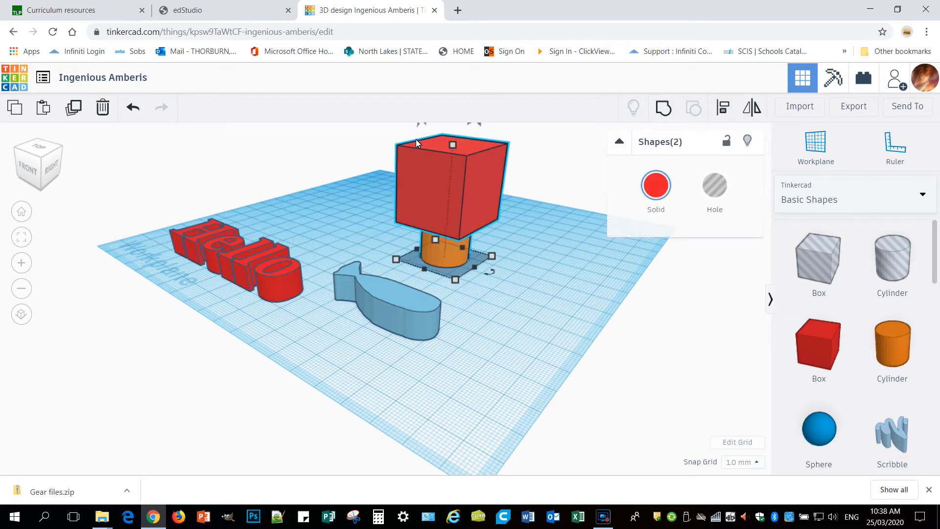
pyautogui.click(656, 195)
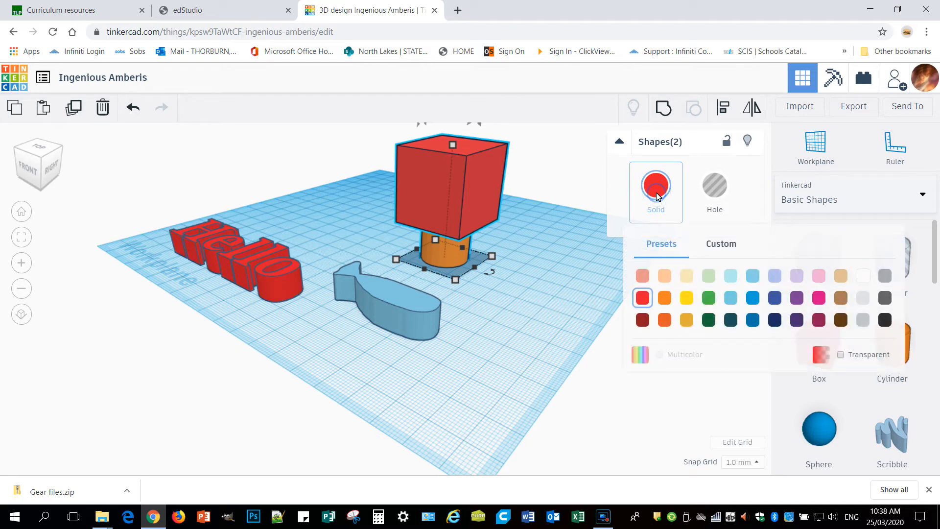
pyautogui.click(842, 357)
pyautogui.moveTo(520, 364); pyautogui.dragTo(317, 337, button='right')
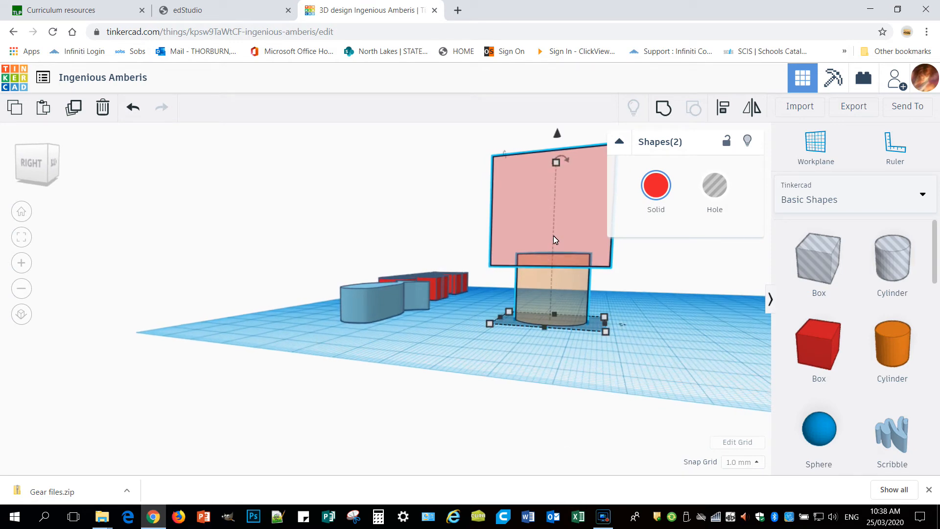
pyautogui.moveTo(575, 369); pyautogui.dragTo(589, 384, button='right')
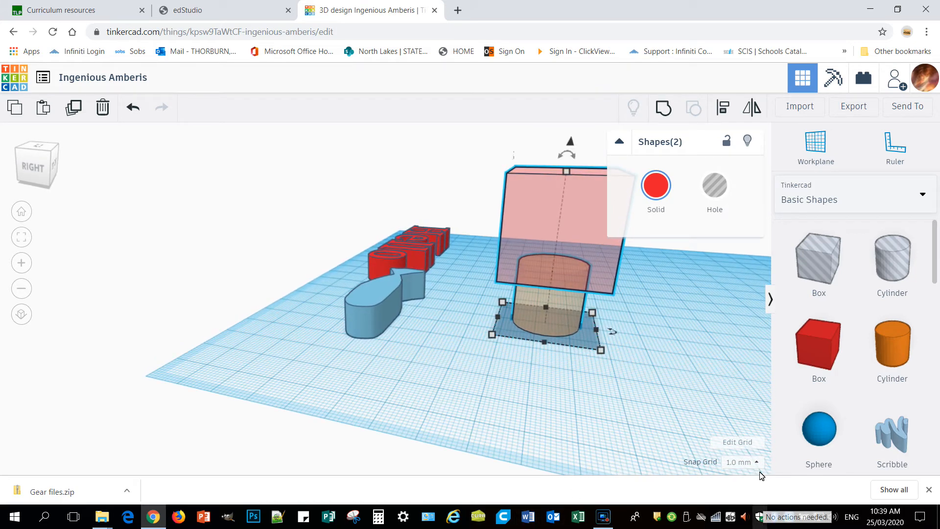
pyautogui.moveTo(597, 403); pyautogui.dragTo(611, 401, button='right')
# Turn off transparency for the red box and orange cylinder and deselect them
pyautogui.click(659, 191)
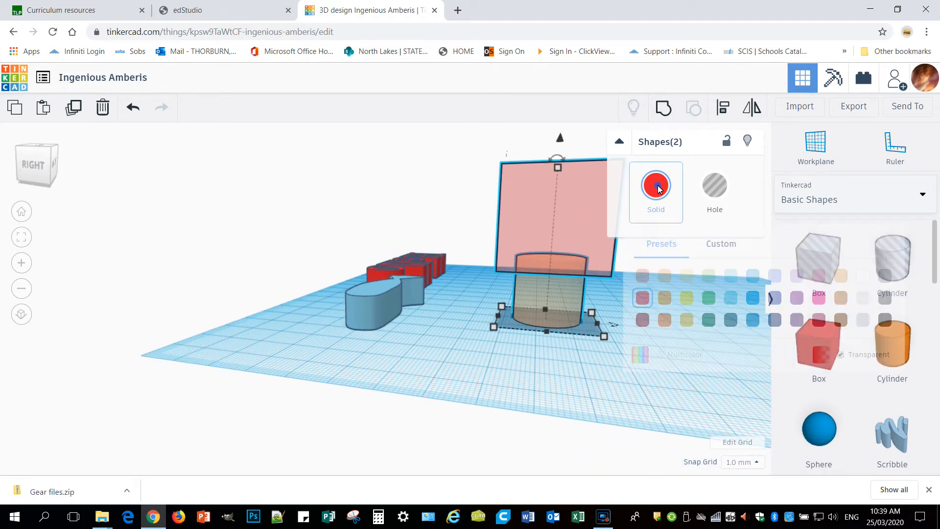
pyautogui.click(841, 355)
pyautogui.click(515, 363)
pyautogui.moveTo(521, 380); pyautogui.dragTo(564, 310, button='right')
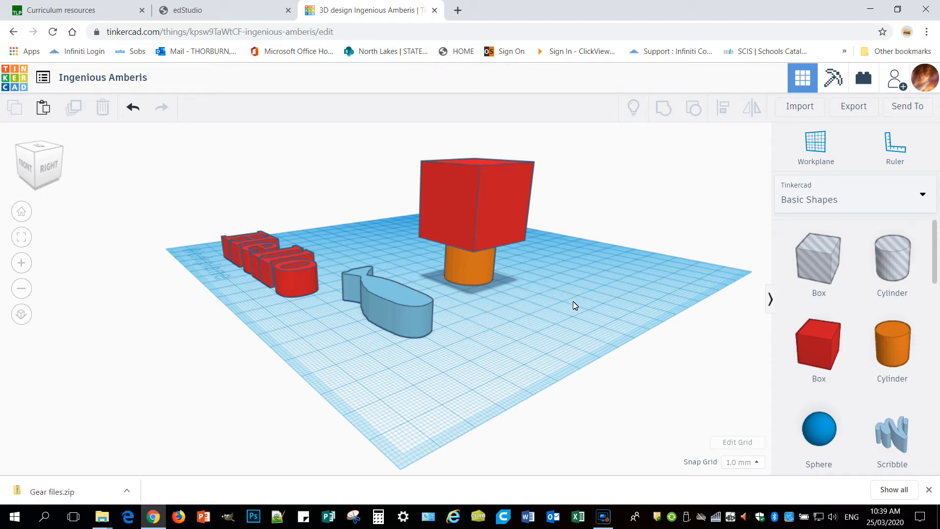
# Group the red box with the orange cylinder and move the group farther away from the fish
pyautogui.moveTo(569, 306); pyautogui.dragTo(443, 158)
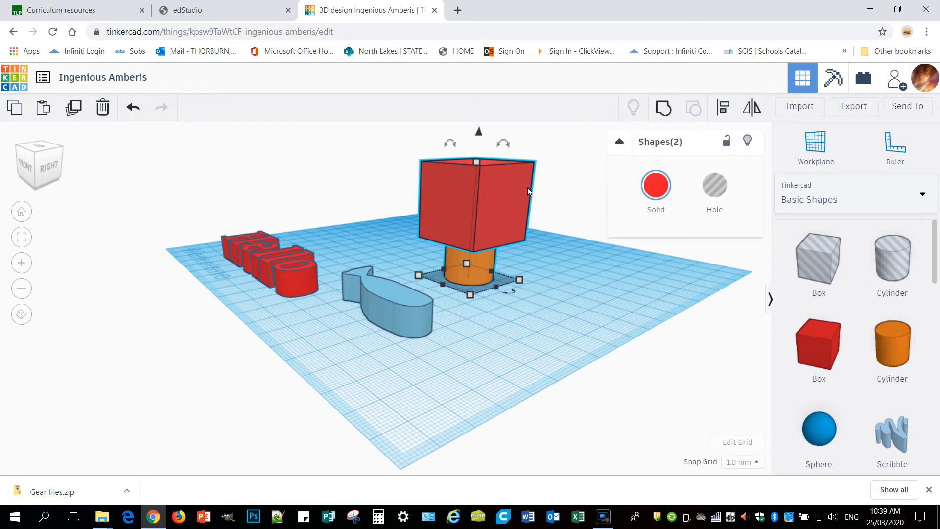
pyautogui.click(663, 108)
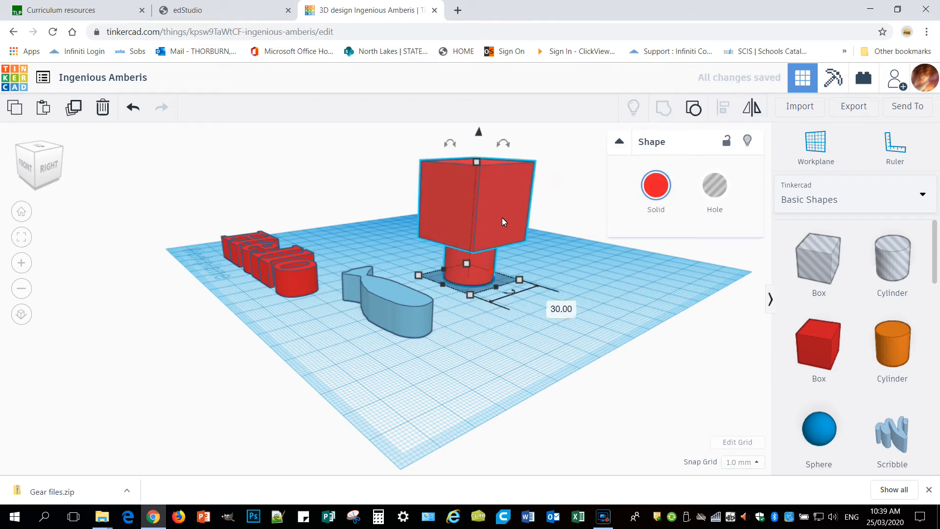
pyautogui.click(530, 322)
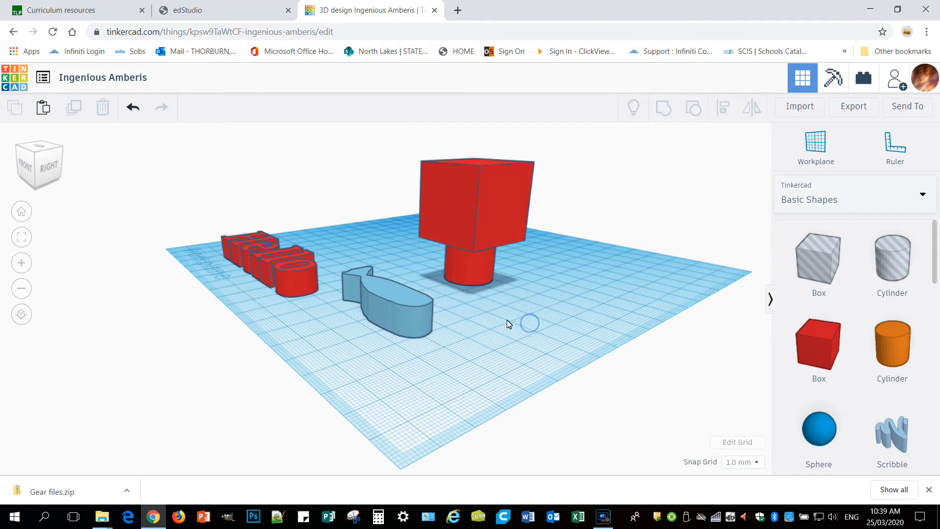
pyautogui.moveTo(507, 319); pyautogui.dragTo(505, 325, button='right')
pyautogui.moveTo(492, 223); pyautogui.dragTo(537, 207)
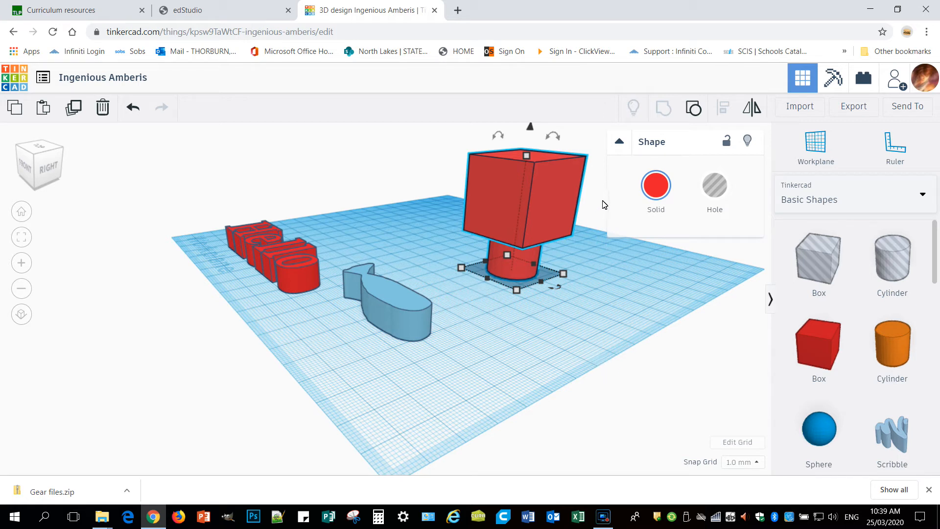
# Turn on Multicolor for the grouped shape and move it about 19 mm to the right across the workplane
pyautogui.click(660, 187)
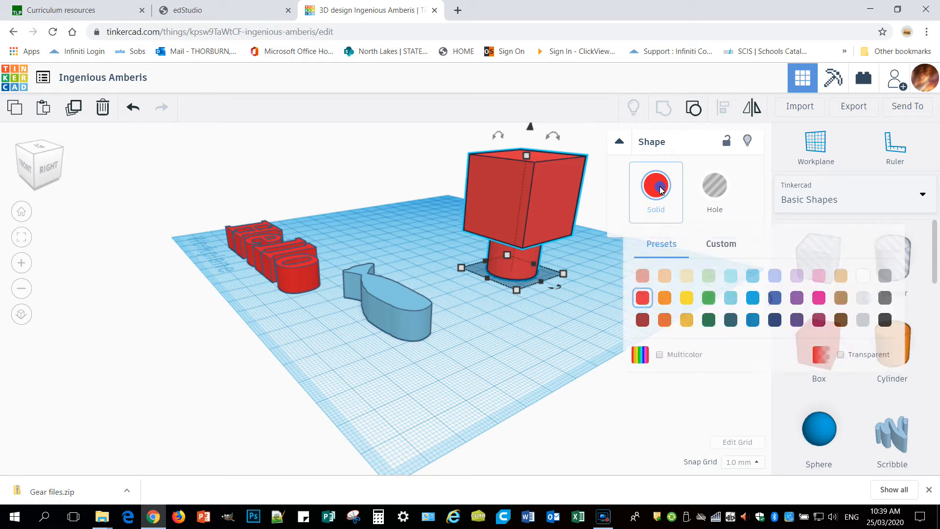
pyautogui.click(659, 354)
pyautogui.click(467, 344)
pyautogui.moveTo(466, 344); pyautogui.dragTo(601, 343, button='right')
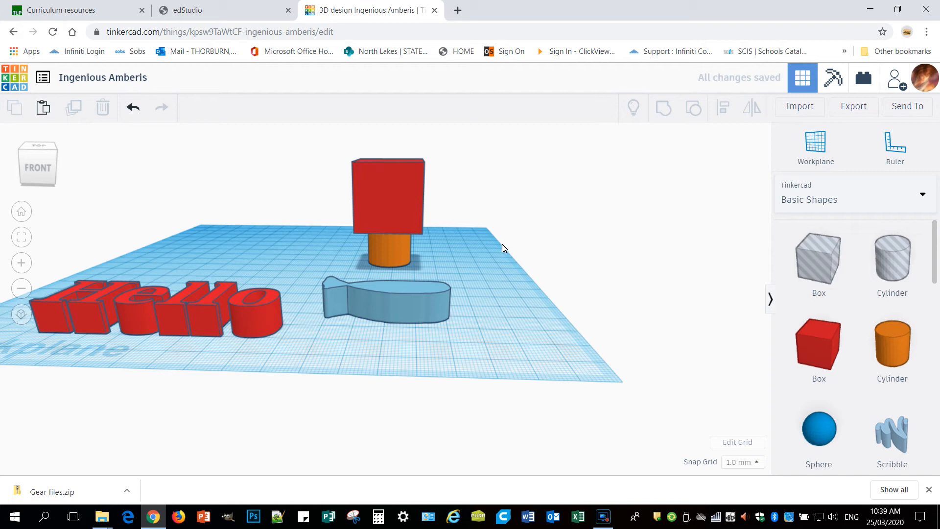
pyautogui.moveTo(409, 204); pyautogui.dragTo(453, 205)
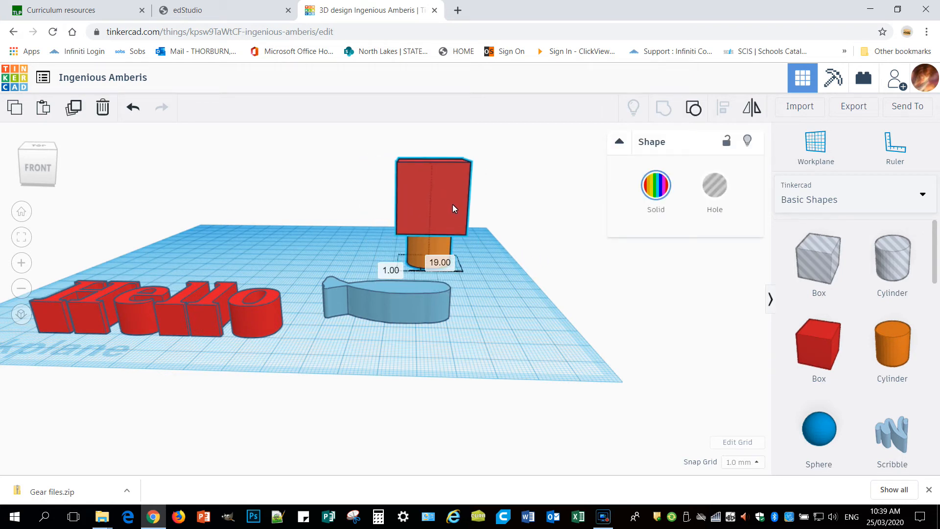
pyautogui.click(544, 266)
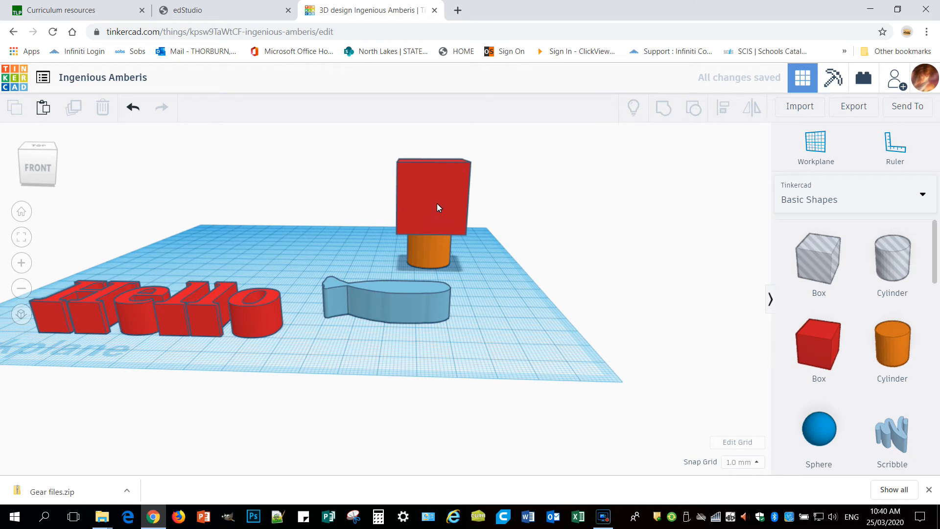
# Duplicate the grouped box and cylinder and move the copy to the area behind the Hello text
pyautogui.click(441, 216)
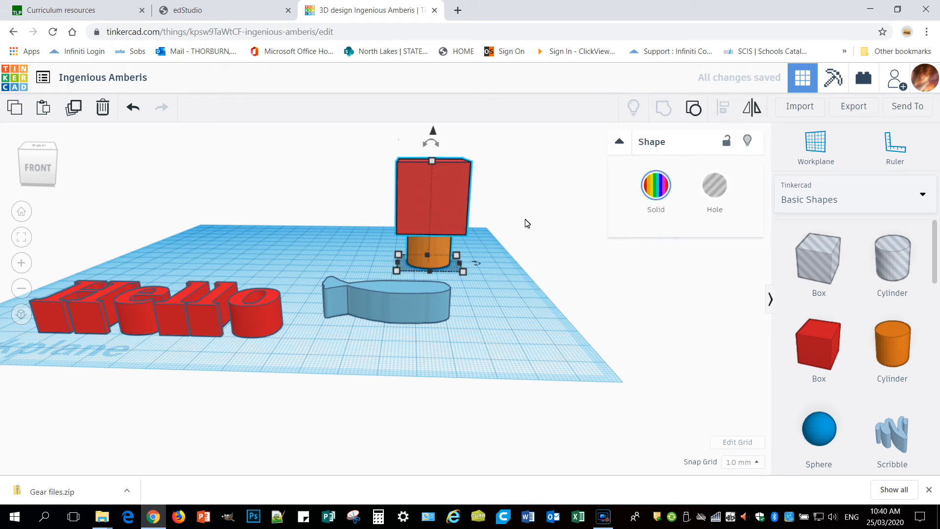
pyautogui.click(78, 113)
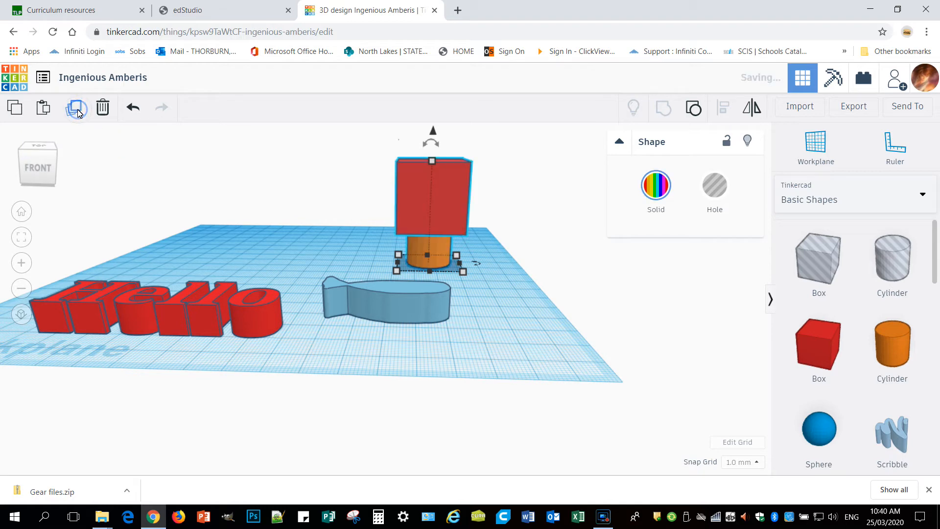
pyautogui.moveTo(562, 280); pyautogui.dragTo(513, 245, button='right')
pyautogui.click(536, 312)
pyautogui.moveTo(501, 210); pyautogui.dragTo(284, 175)
pyautogui.moveTo(330, 248); pyautogui.dragTo(437, 239, button='right')
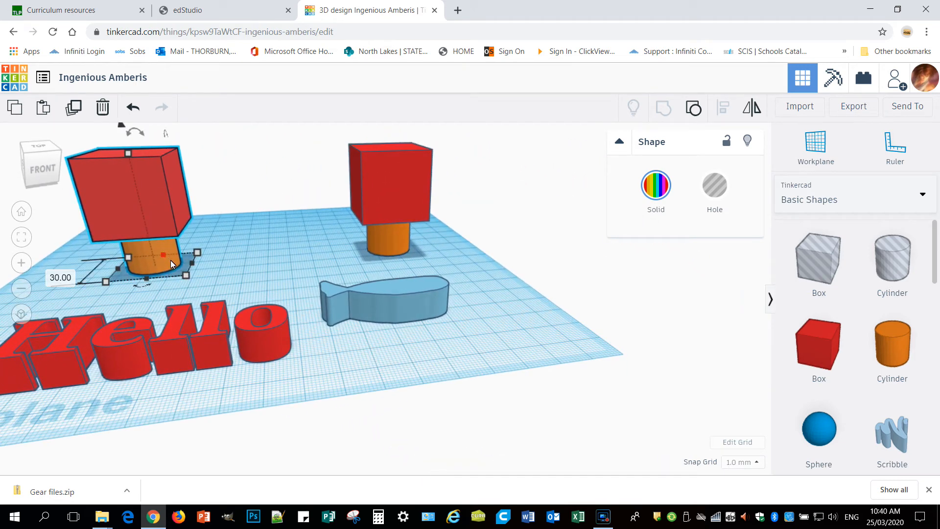
# Rotate the duplicated box and cylinder group 180 degrees so the orange cylinder points up, and deselect it
pyautogui.moveTo(169, 188); pyautogui.dragTo(181, 172, button='right')
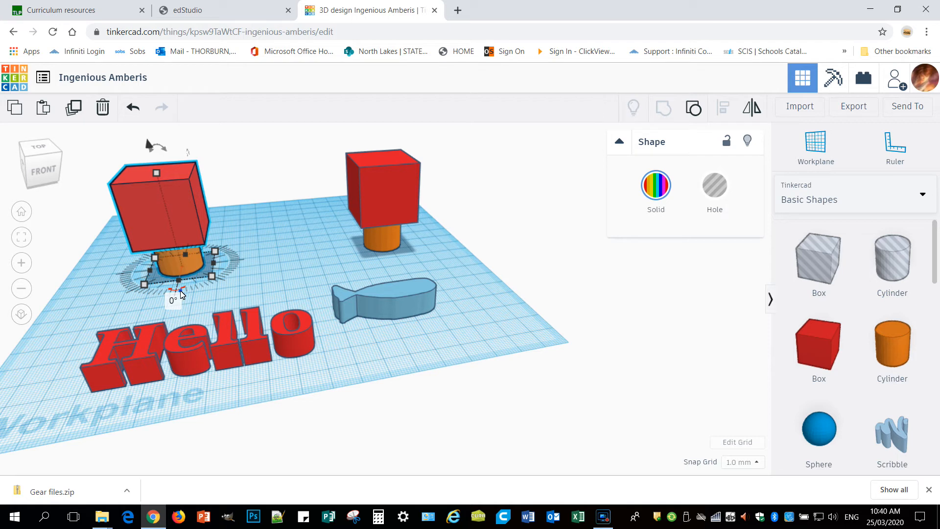
pyautogui.moveTo(188, 292)
pyautogui.mouseDown()
pyautogui.moveTo(240, 269)
pyautogui.moveTo(237, 250)
pyautogui.moveTo(251, 267)
pyautogui.moveTo(174, 298)
pyautogui.mouseUp()
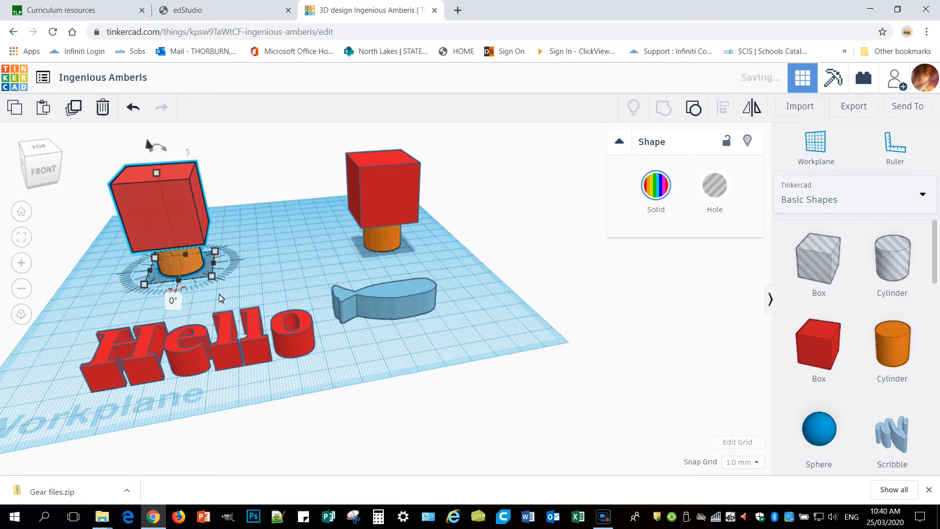
pyautogui.click(277, 277)
pyautogui.click(152, 192)
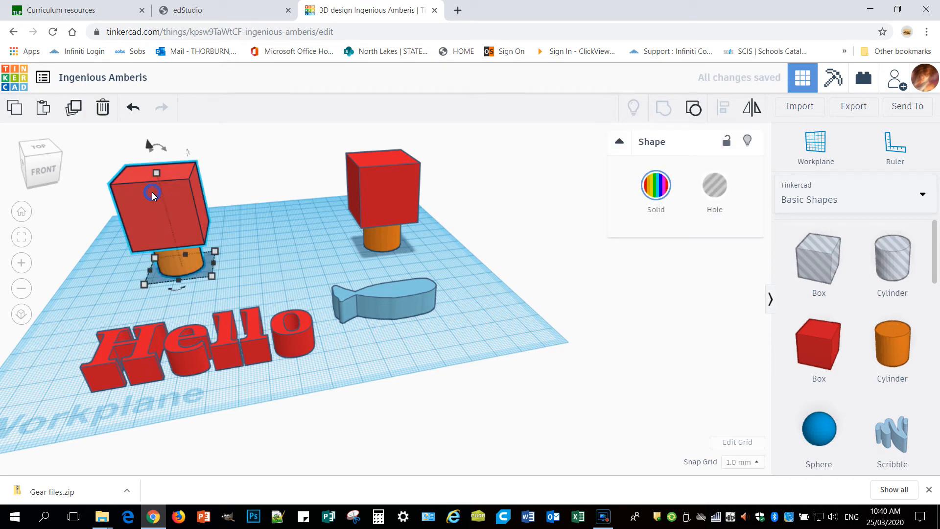
pyautogui.moveTo(258, 220); pyautogui.dragTo(201, 184, button='right')
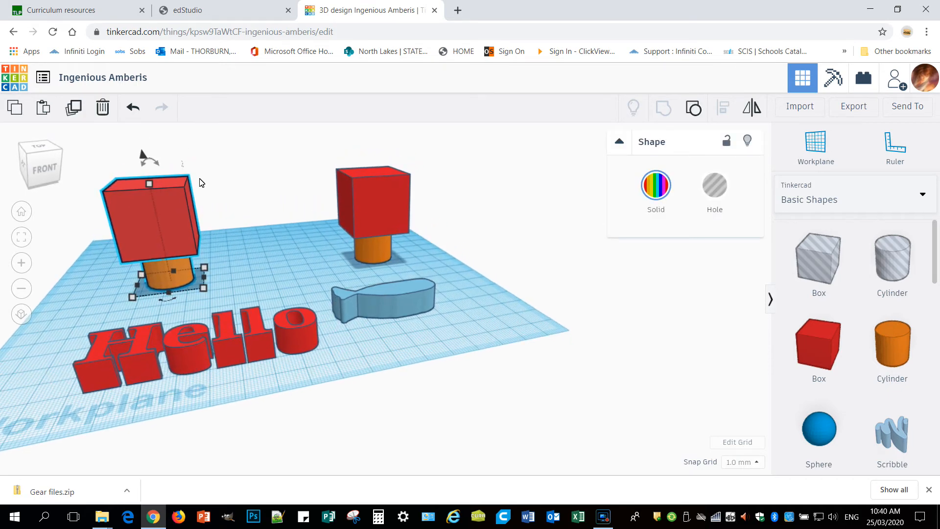
pyautogui.moveTo(156, 167)
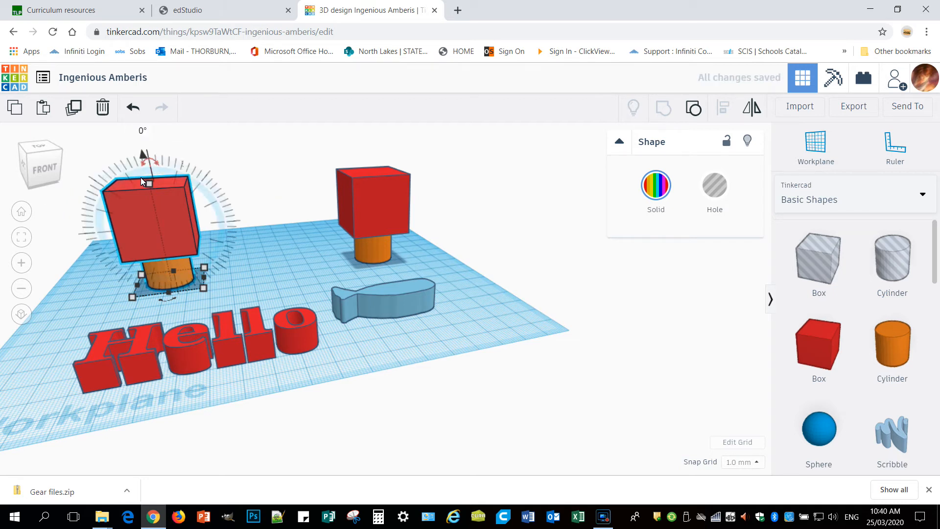
pyautogui.moveTo(148, 143)
pyautogui.click(142, 130)
pyautogui.write('180')
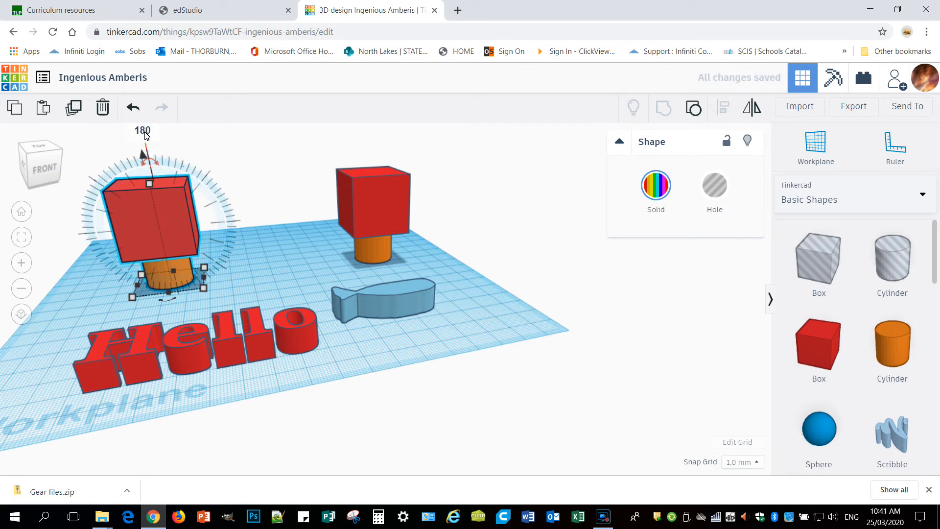
pyautogui.press('Return')
pyautogui.click(272, 261)
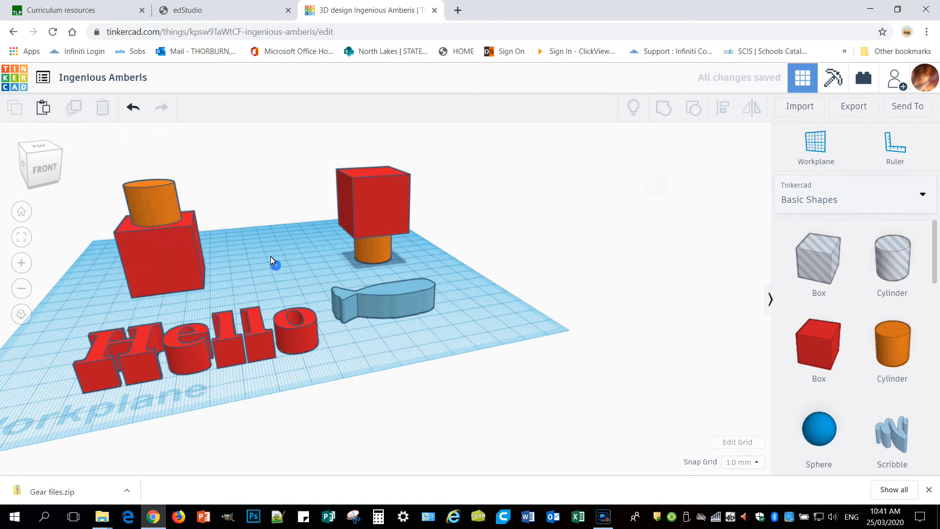
# Place a cylinder hole on the workplane beside the upside-down box and cylinder group
pyautogui.moveTo(256, 258); pyautogui.dragTo(507, 246, button='right')
pyautogui.scroll(-4, 507, 245)
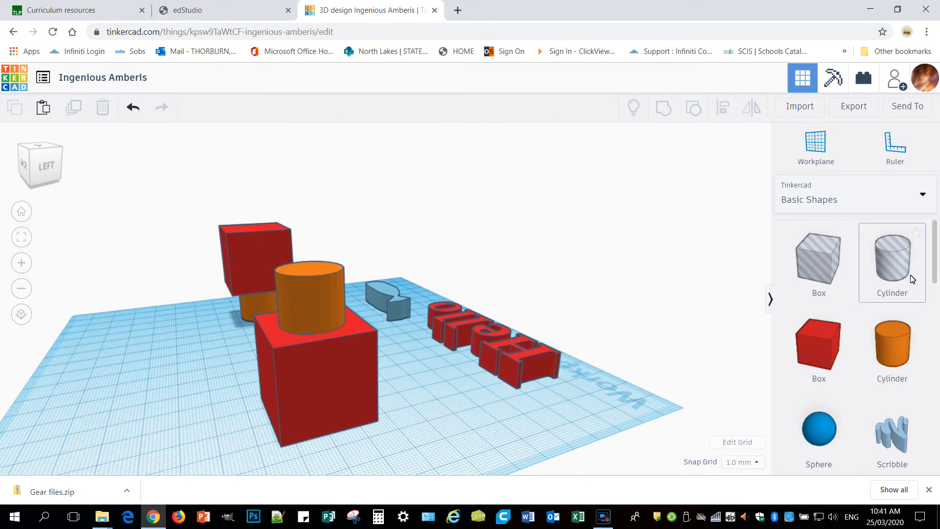
pyautogui.moveTo(894, 269); pyautogui.dragTo(423, 441)
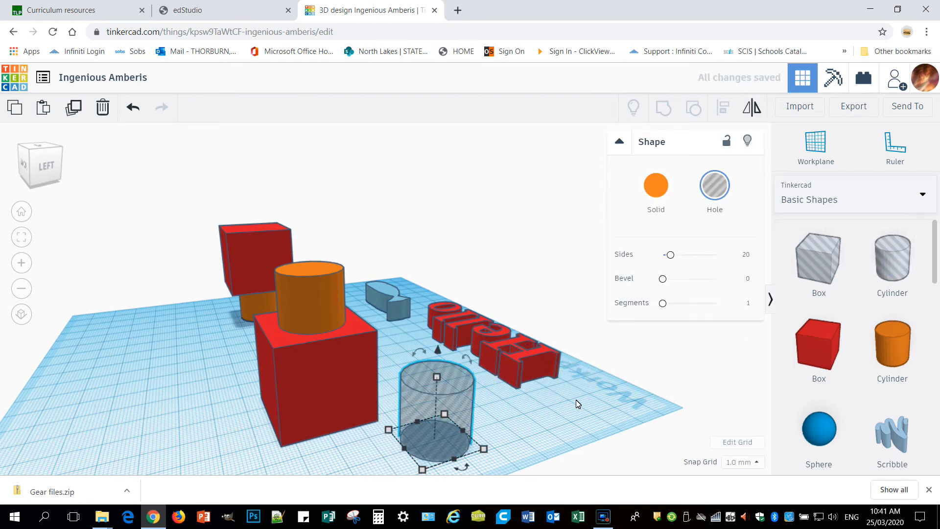
# Resize the cylinder hole to 10 mm long, 10 mm wide and 40 mm high, and deselect it
pyautogui.scroll(-2, 579, 402)
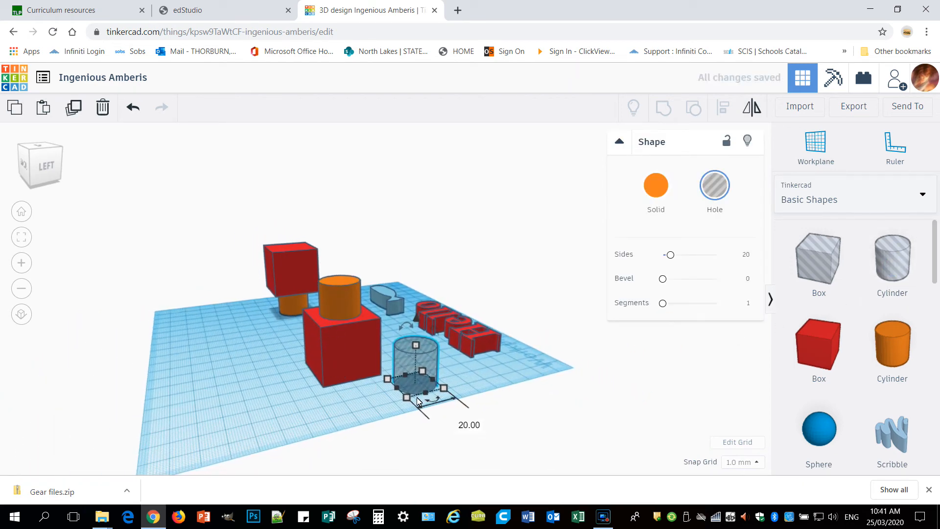
pyautogui.click(465, 425)
pyautogui.write('10')
pyautogui.press('Return')
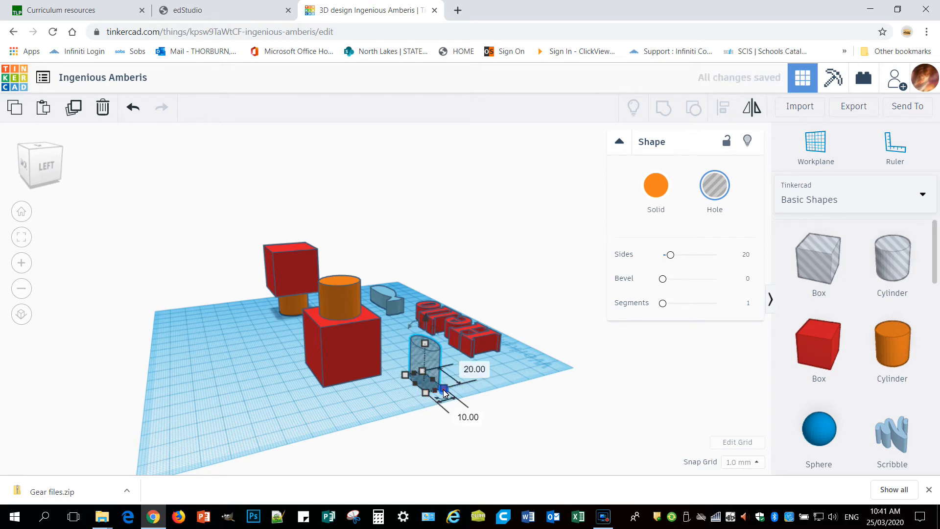
pyautogui.click(474, 372)
pyautogui.write('10')
pyautogui.press('Return')
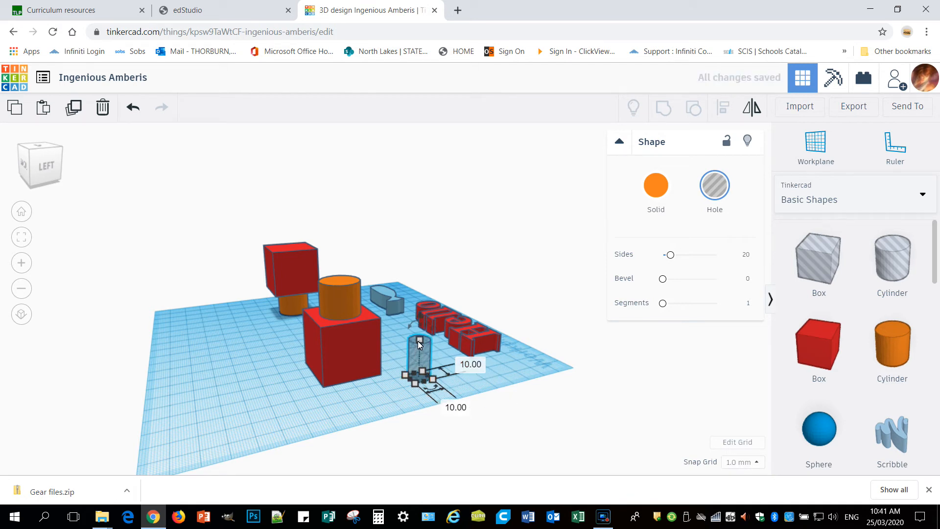
pyautogui.click(472, 360)
pyautogui.write('40')
pyautogui.press('Return')
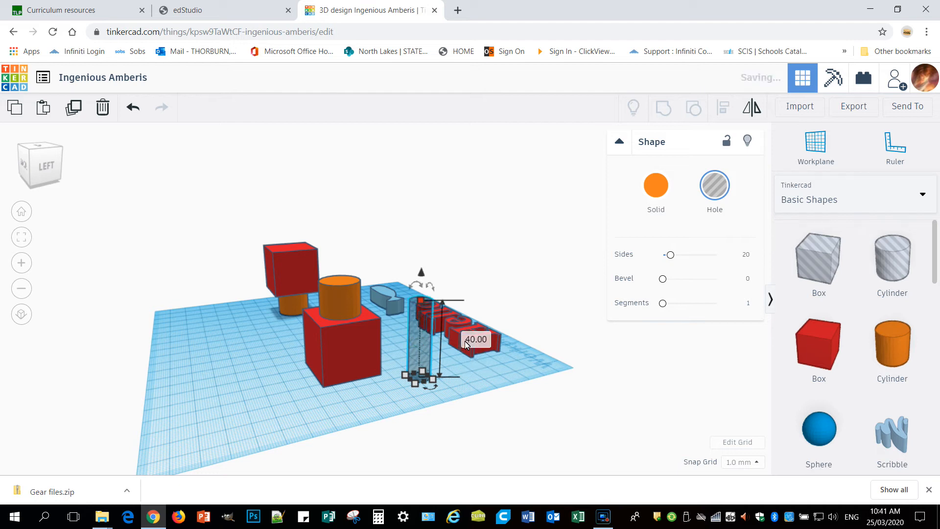
pyautogui.click(490, 387)
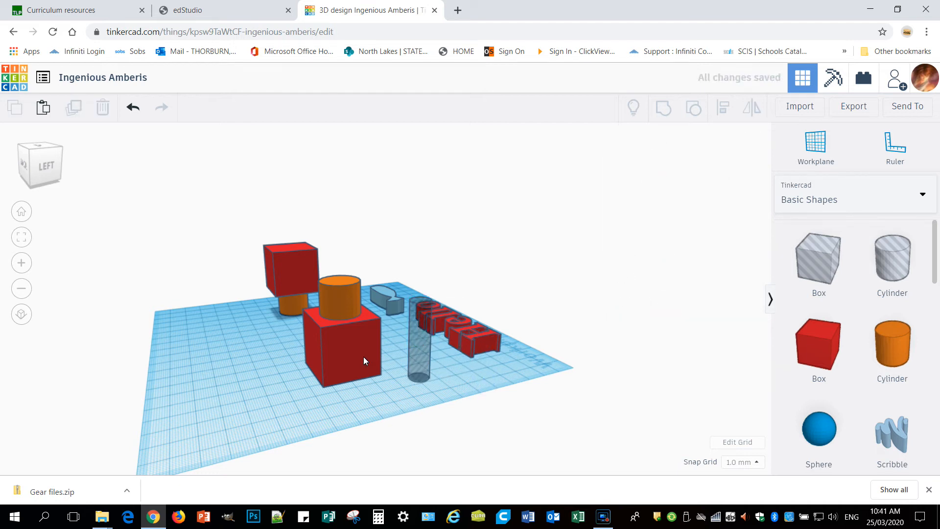
# Rotate the cylinder hole 90 degrees so it lies horizontally, and deselect it
pyautogui.click(416, 339)
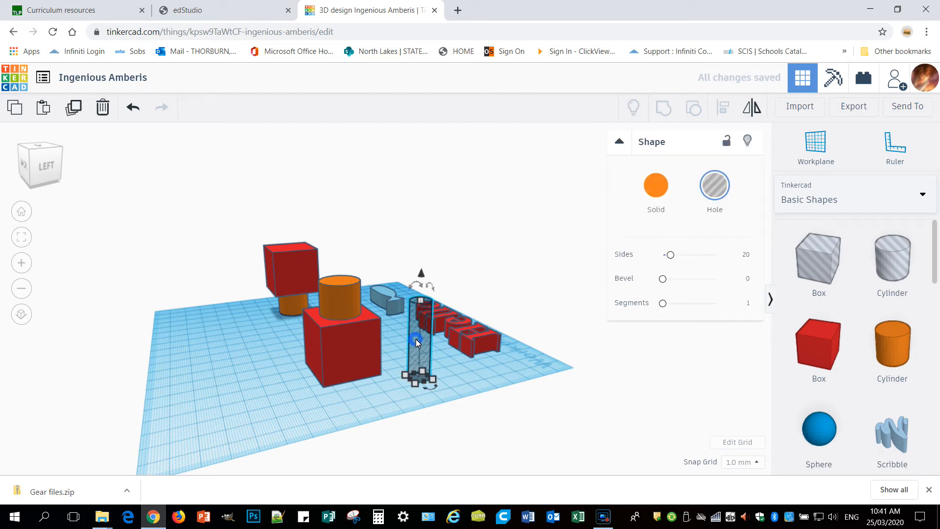
pyautogui.moveTo(404, 391); pyautogui.dragTo(425, 392, button='right')
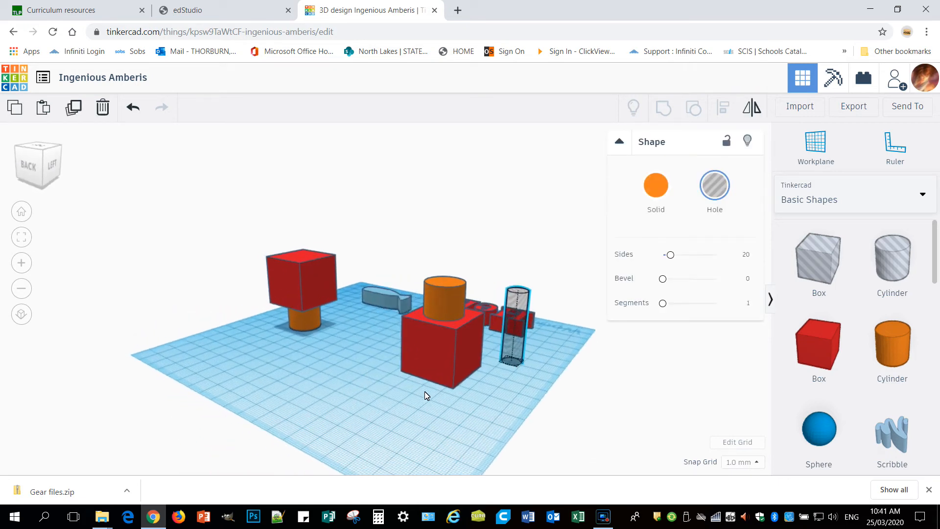
pyautogui.moveTo(524, 280); pyautogui.dragTo(524, 281)
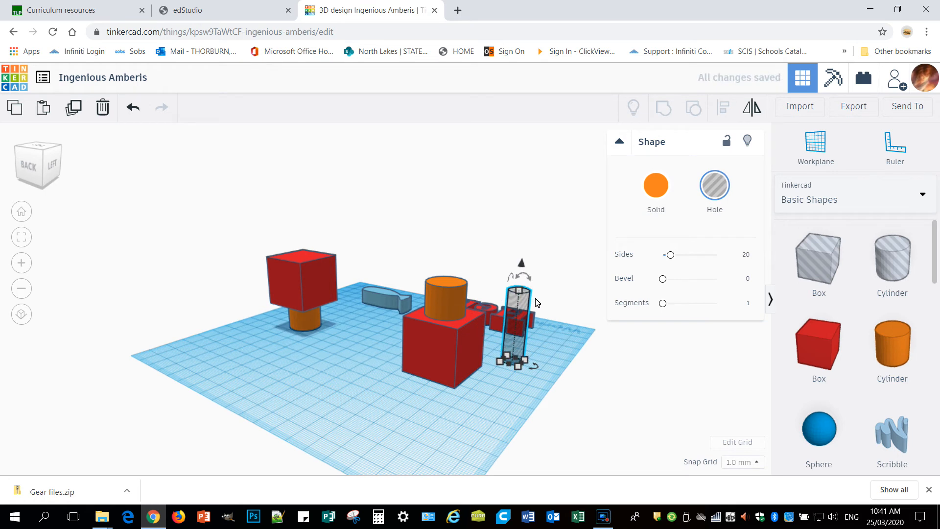
pyautogui.click(527, 278)
pyautogui.click(526, 266)
pyautogui.write('90')
pyautogui.press('Return')
pyautogui.click(575, 383)
# Move the horizontal cylinder hole into the red box of the flipped group so it passes through, and deselect it
pyautogui.moveTo(575, 382); pyautogui.dragTo(506, 361, button='right')
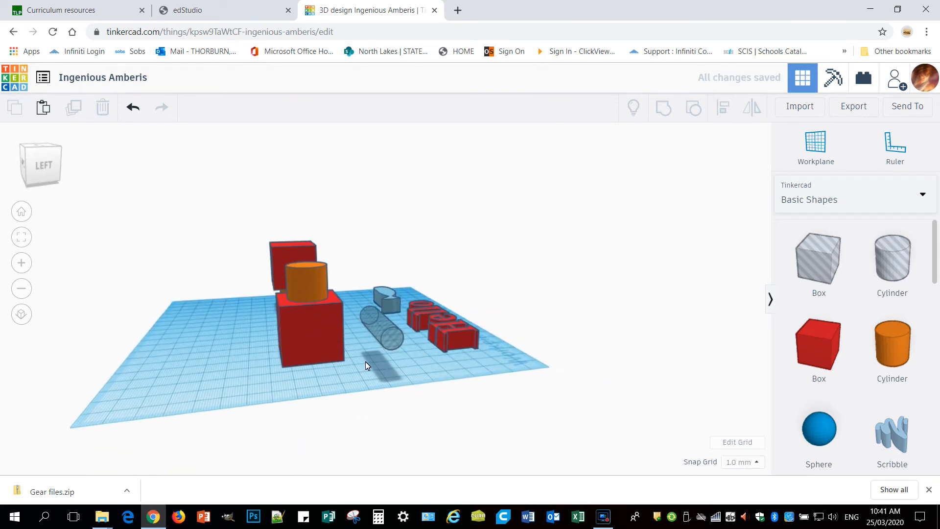
pyautogui.moveTo(389, 337); pyautogui.dragTo(313, 334)
pyautogui.moveTo(313, 334); pyautogui.dragTo(466, 361, button='right')
pyautogui.moveTo(561, 327); pyautogui.dragTo(541, 323)
pyautogui.moveTo(593, 392); pyautogui.dragTo(426, 407, button='right')
pyautogui.click(405, 410)
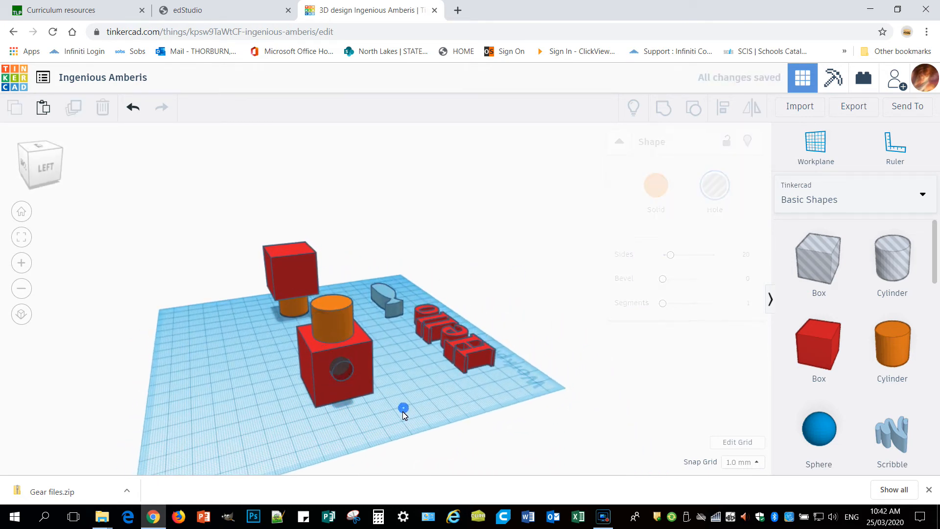
# Group the cylinder hole with the flipped box and cylinder to cut a round hole through the box, and deselect the result
pyautogui.moveTo(390, 405); pyautogui.dragTo(310, 310)
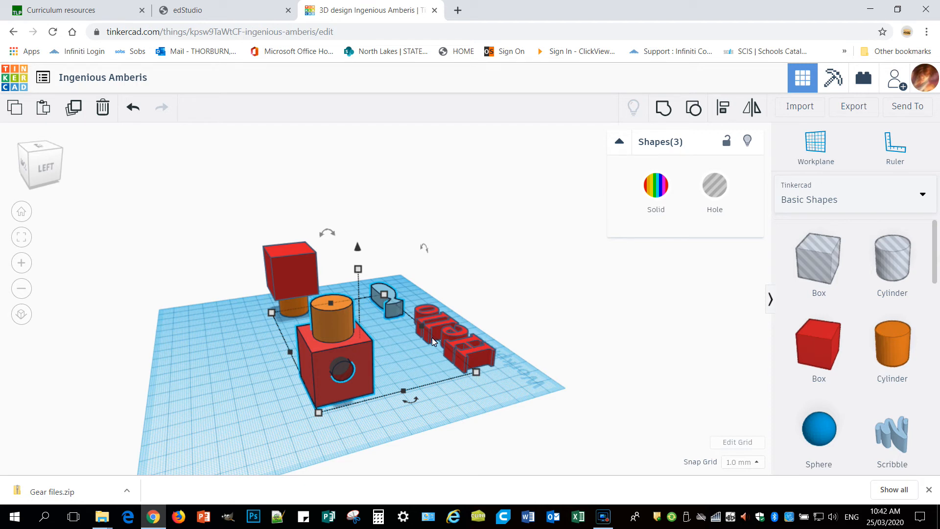
pyautogui.click(400, 413)
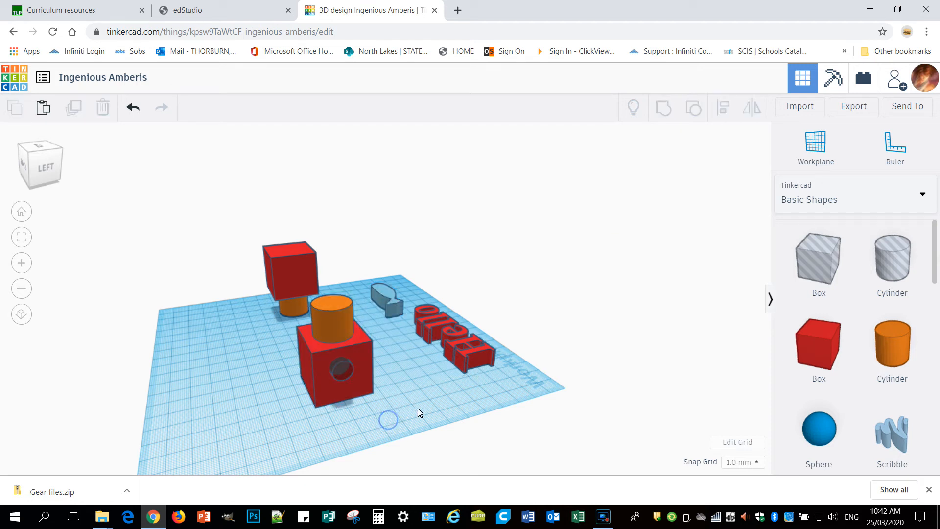
pyautogui.moveTo(414, 421); pyautogui.dragTo(326, 420, button='right')
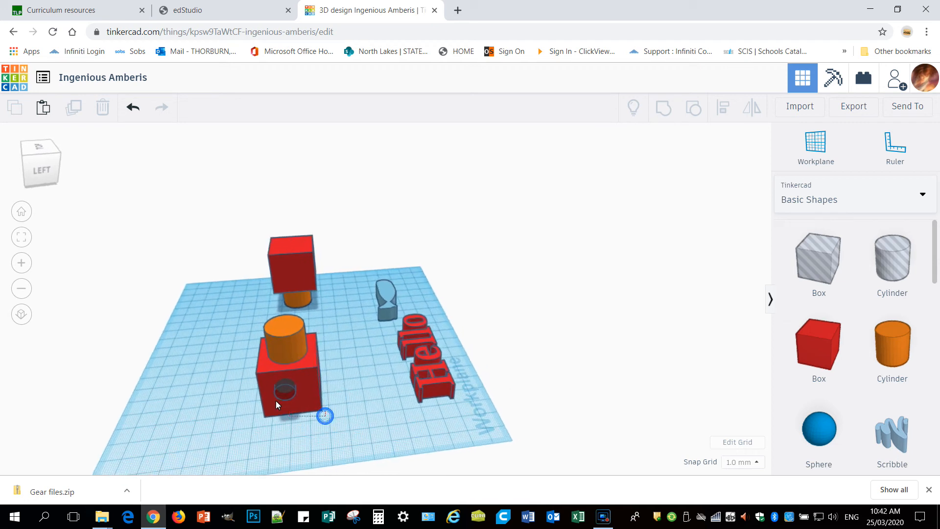
pyautogui.click(263, 320)
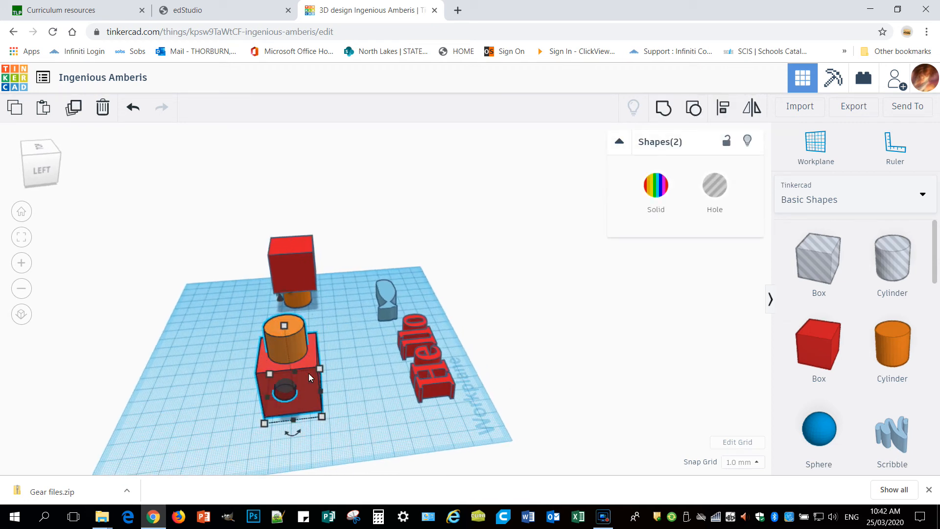
pyautogui.click(664, 109)
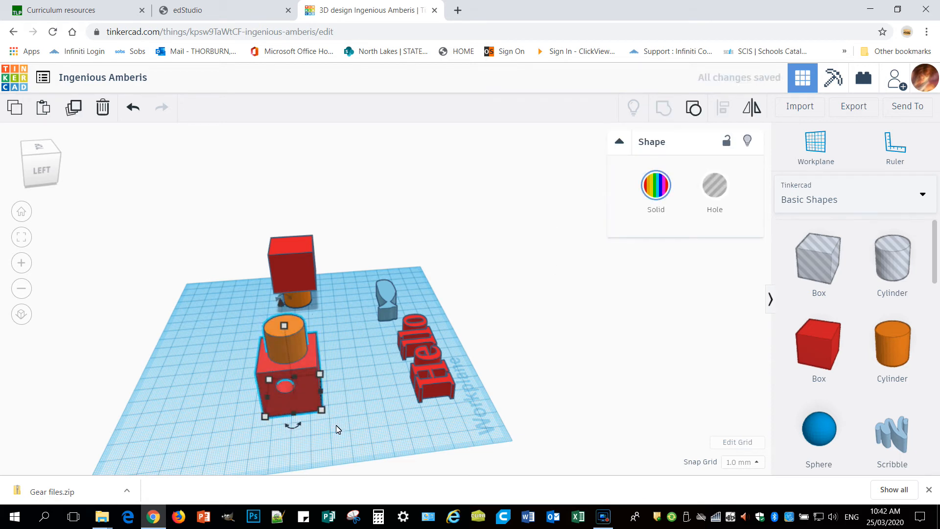
pyautogui.click(278, 444)
# Ungroup the original red box and orange cylinder that have no hole, and deselect them
pyautogui.moveTo(279, 444); pyautogui.dragTo(473, 353, button='right')
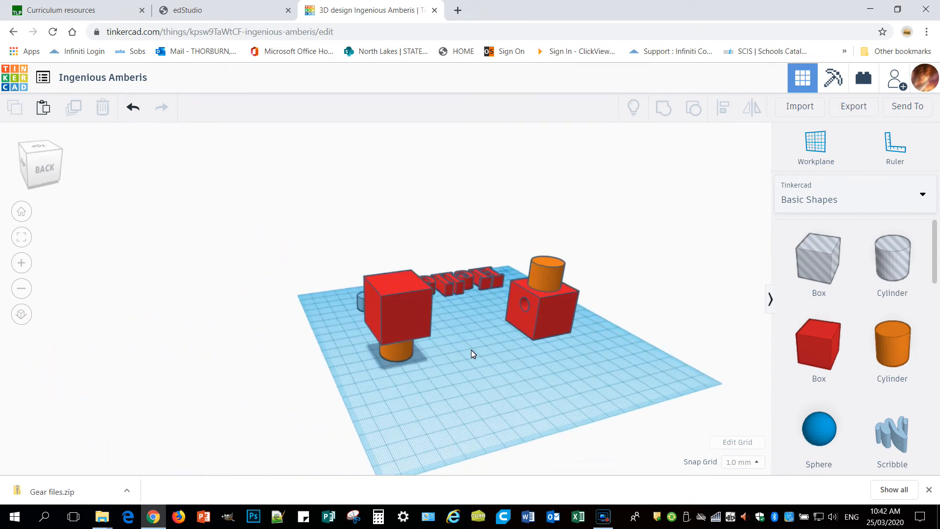
pyautogui.click(400, 316)
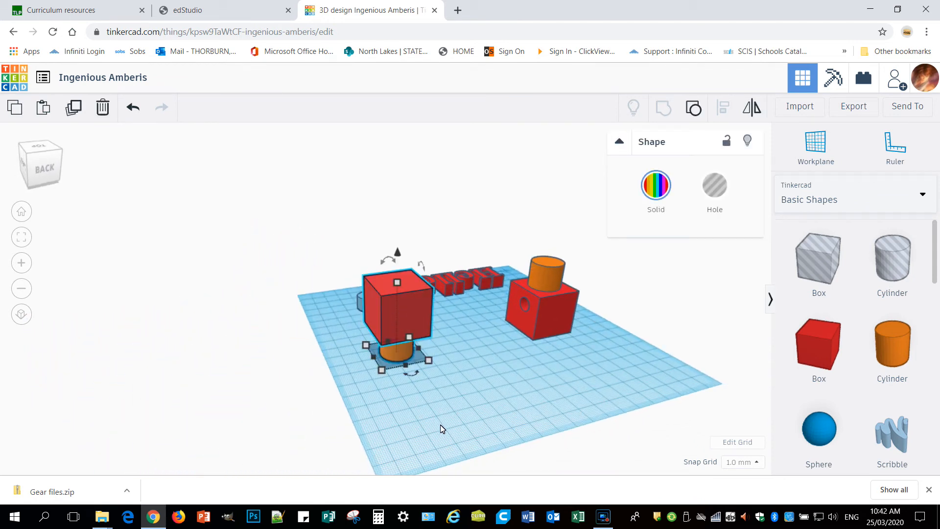
pyautogui.click(693, 114)
pyautogui.click(482, 408)
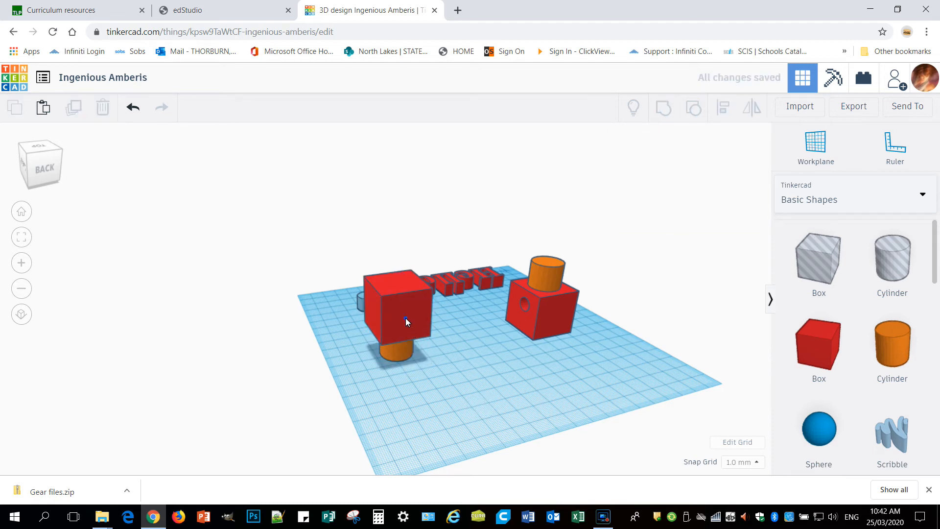
# Move the ungrouped red box away from its orange cylinder, undo the move, and deselect the box
pyautogui.moveTo(405, 319); pyautogui.dragTo(363, 319)
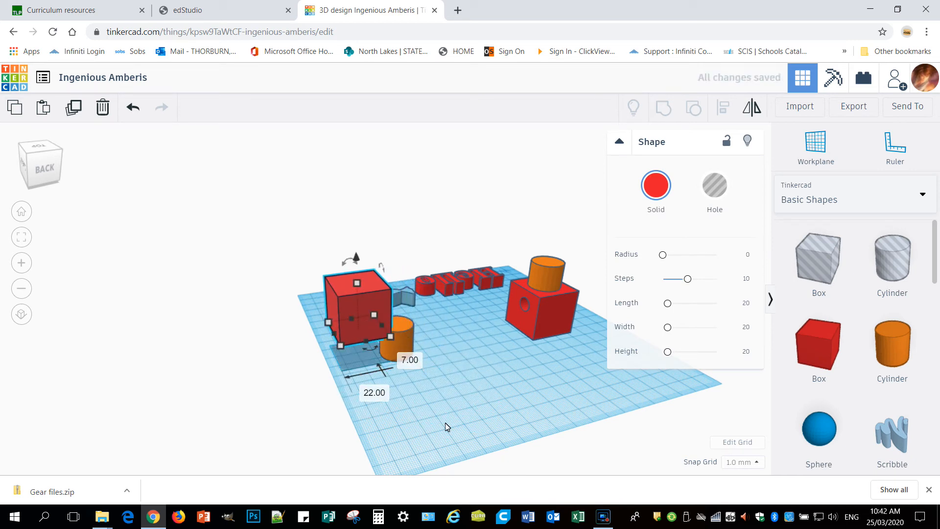
pyautogui.click(132, 109)
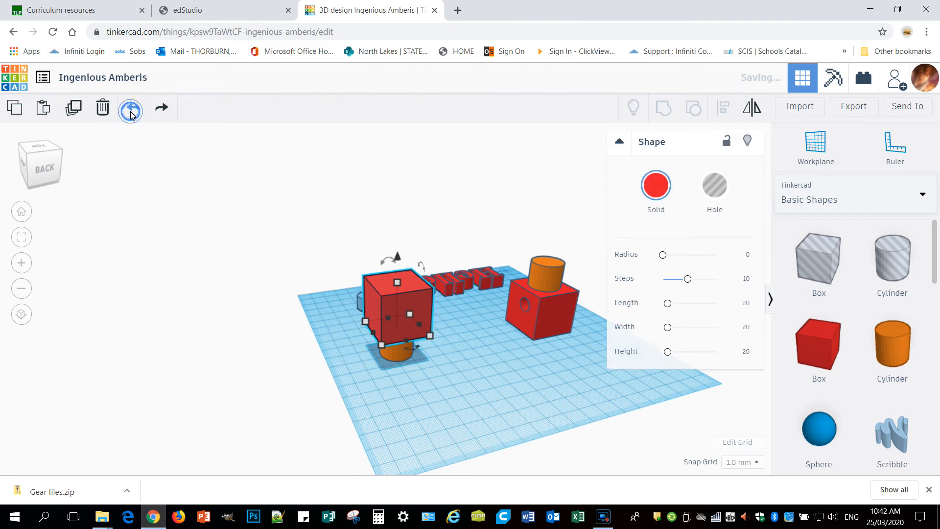
pyautogui.click(474, 444)
pyautogui.moveTo(472, 410); pyautogui.dragTo(653, 410, button='right')
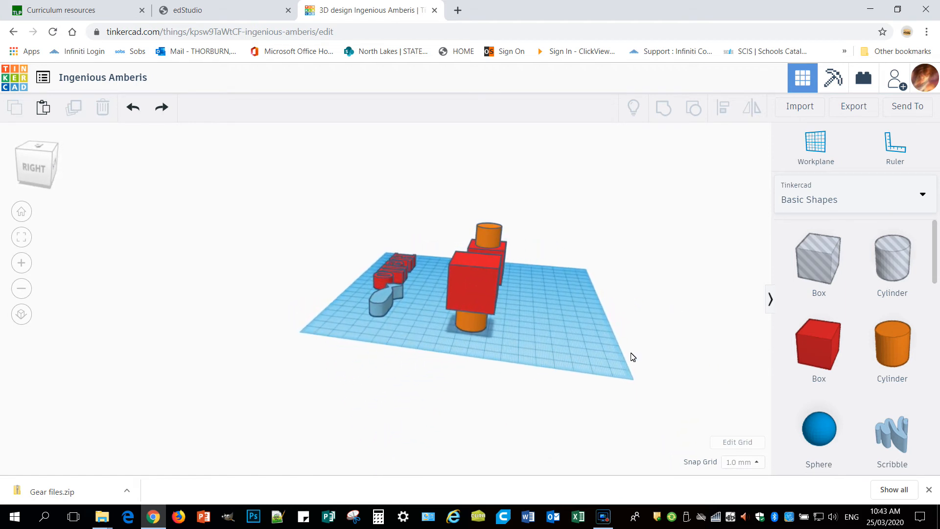
pyautogui.moveTo(642, 332); pyautogui.dragTo(418, 354, button='right')
pyautogui.moveTo(937, 264); pyautogui.dragTo(930, 246)
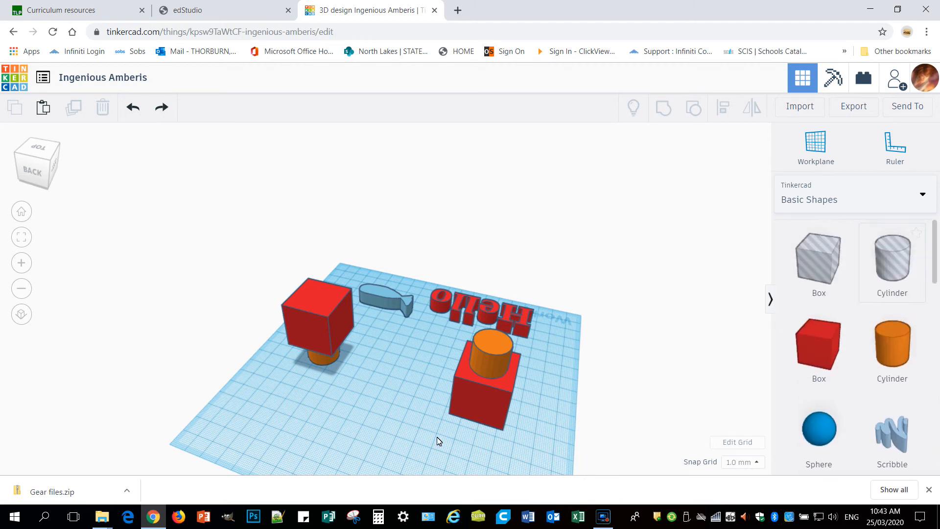
pyautogui.moveTo(385, 441); pyautogui.dragTo(350, 422, button='right')
pyautogui.moveTo(428, 389); pyautogui.dragTo(233, 431, button='right')
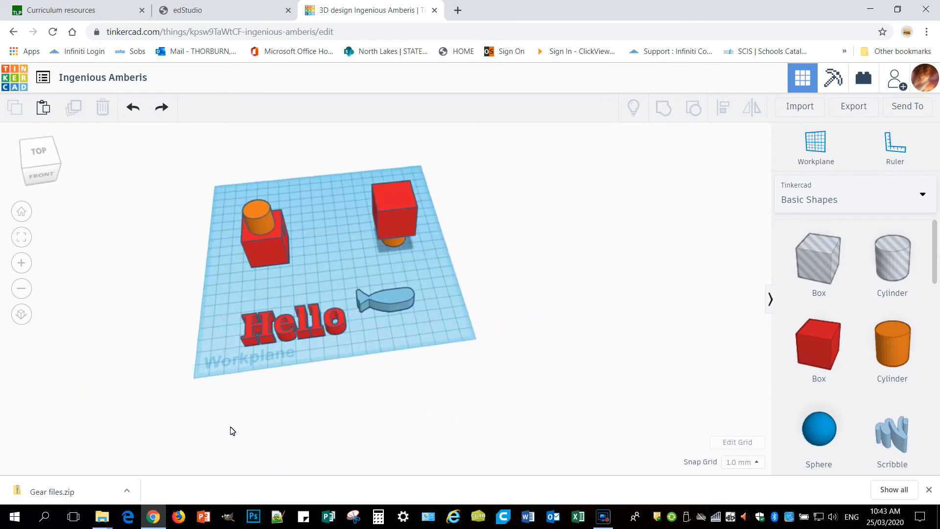
pyautogui.click(430, 296)
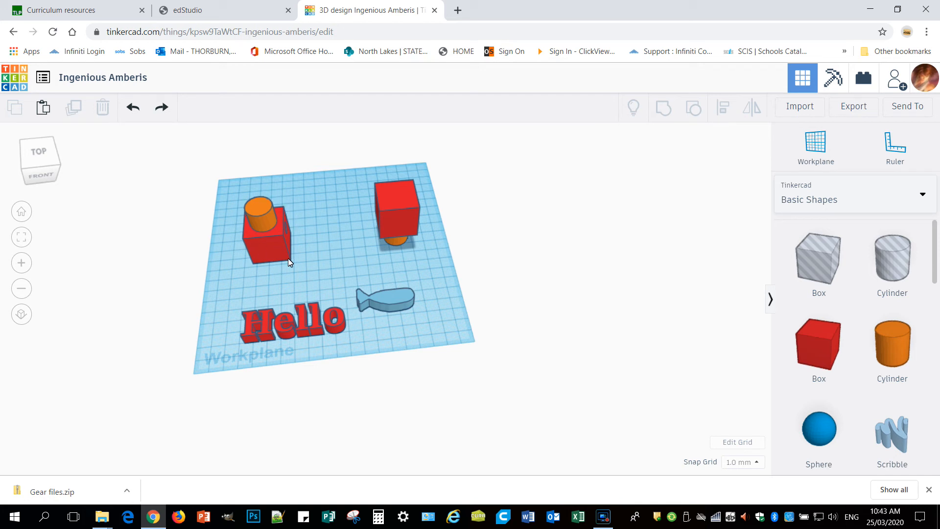
pyautogui.moveTo(317, 270); pyautogui.dragTo(351, 242, button='right')
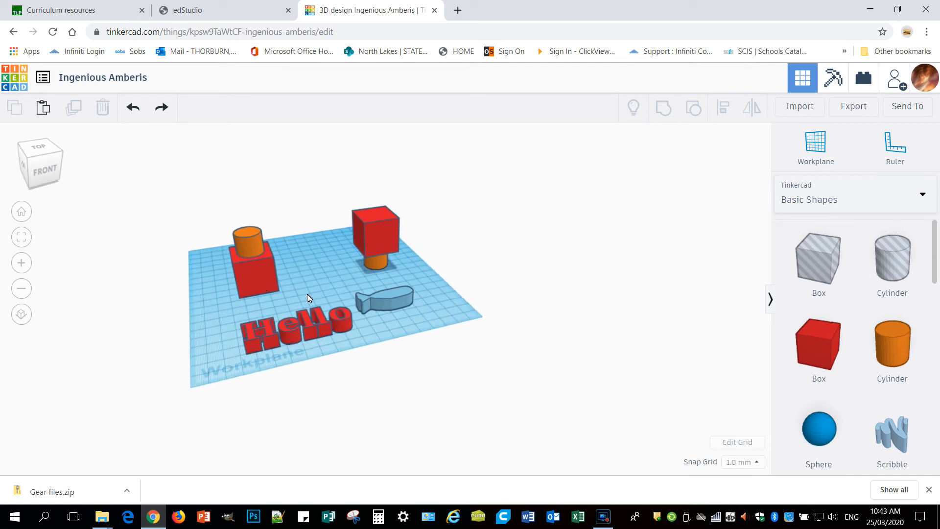
# Rename the design as Tutorial
pyautogui.click(123, 84)
pyautogui.write('Tutorial')
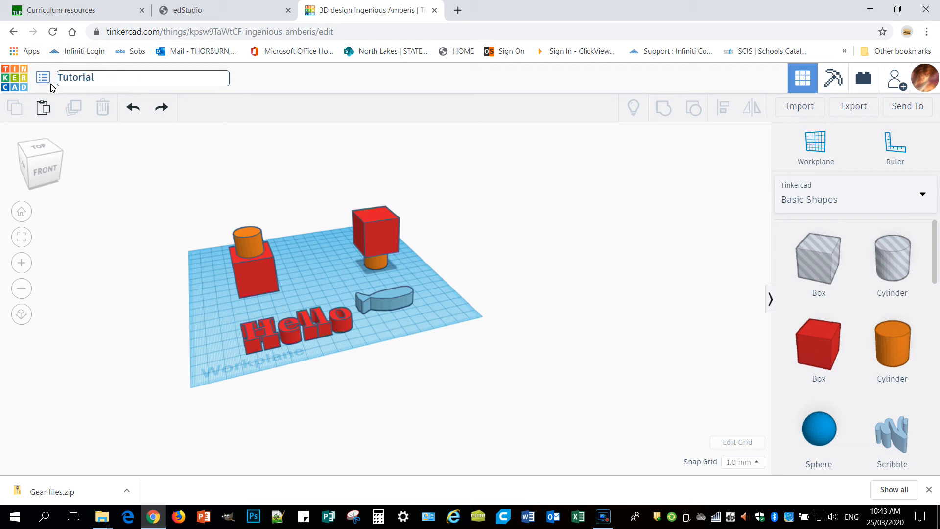
# Confirm the new design name and export everything in the design as an .STL file for 3D printing
pyautogui.click(218, 164)
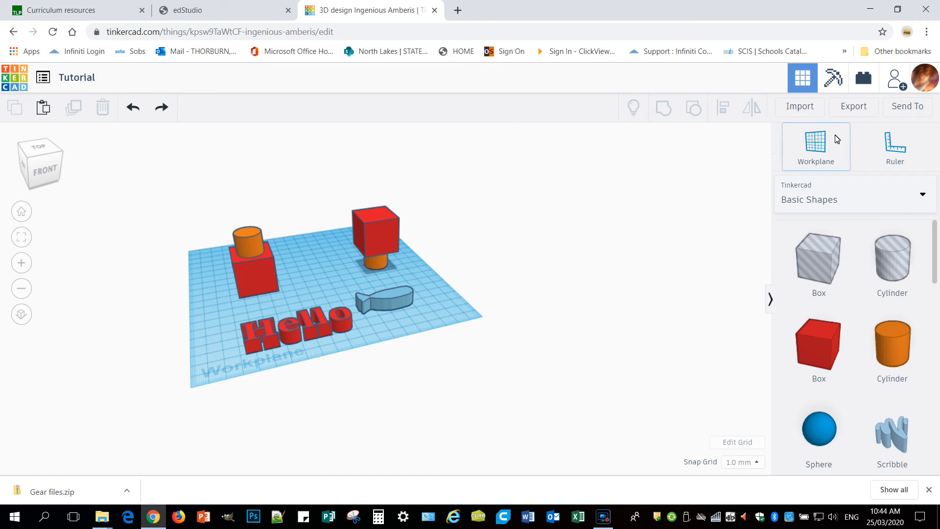
pyautogui.click(861, 114)
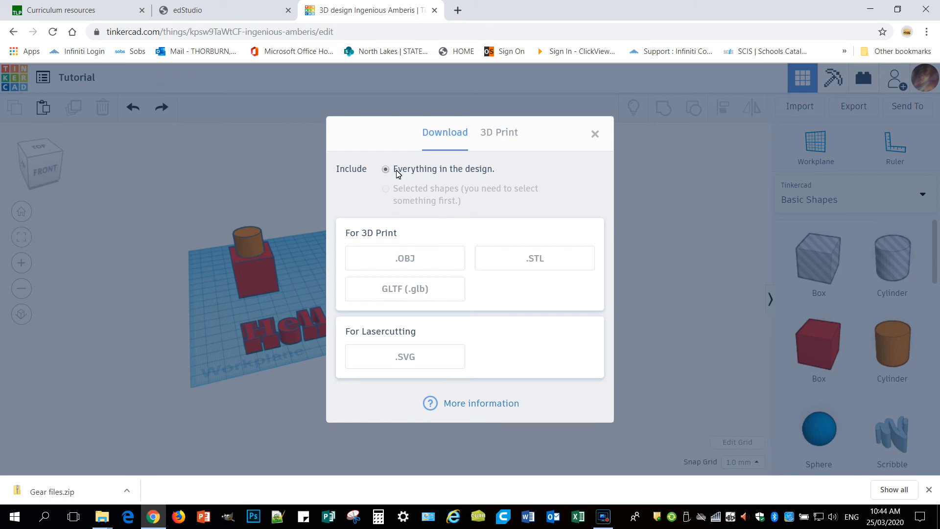
pyautogui.click(569, 267)
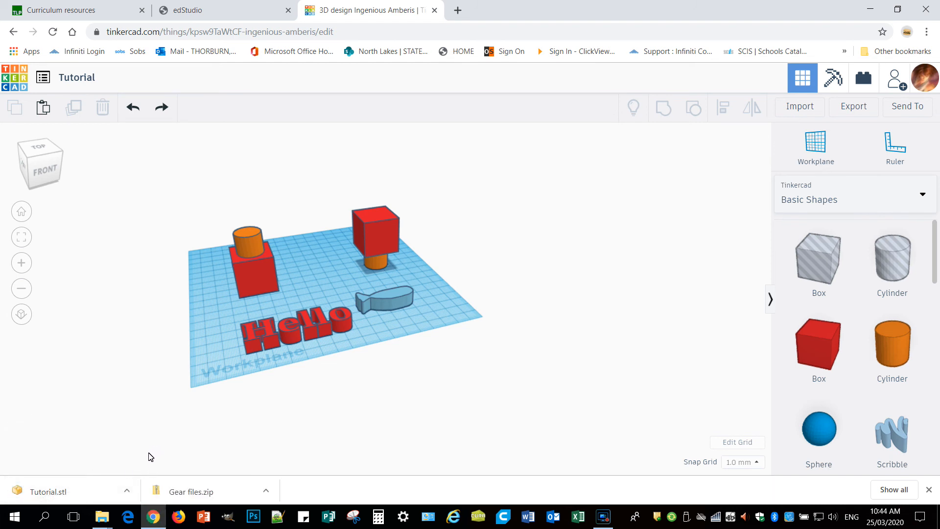
# Show the downloaded Tutorial.stl in its folder, and put the folder window away
pyautogui.click(126, 492)
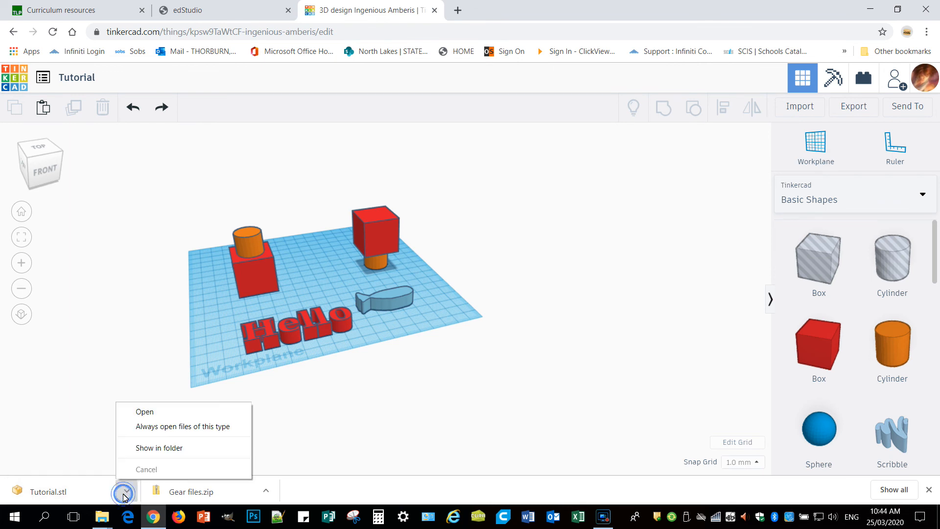
pyautogui.click(154, 448)
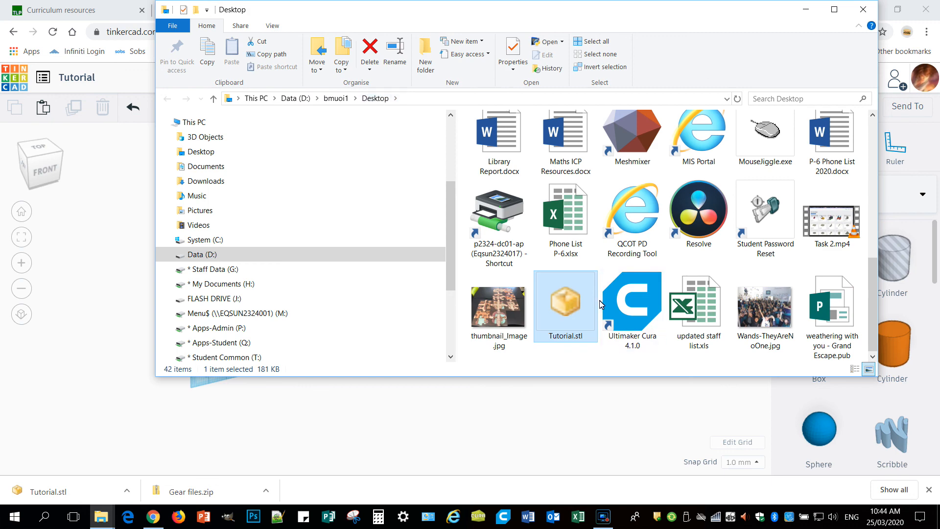
pyautogui.click(871, 12)
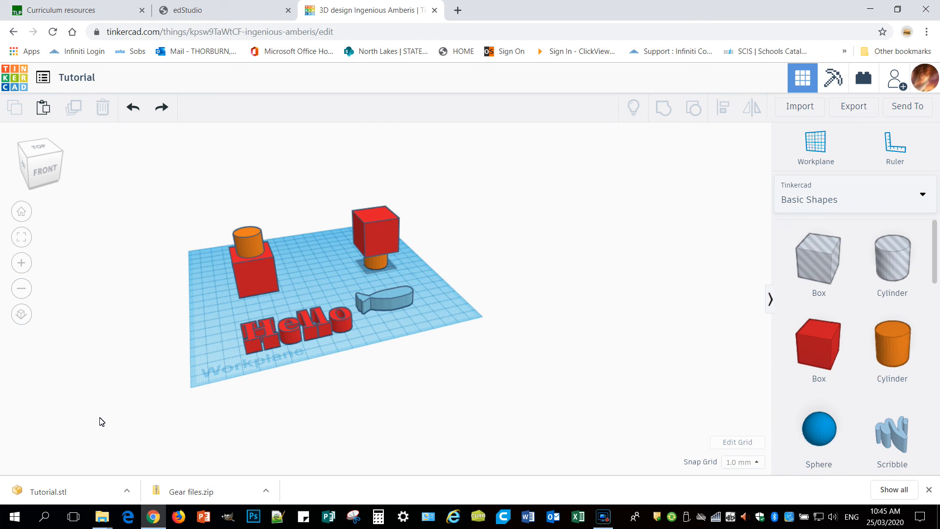
# Leave the design and return to the dashboard of recent designs
pyautogui.moveTo(451, 307)
pyautogui.mouseDown(button='right')
pyautogui.moveTo(450, 320)
pyautogui.moveTo(398, 350)
pyautogui.mouseUp(button='right')
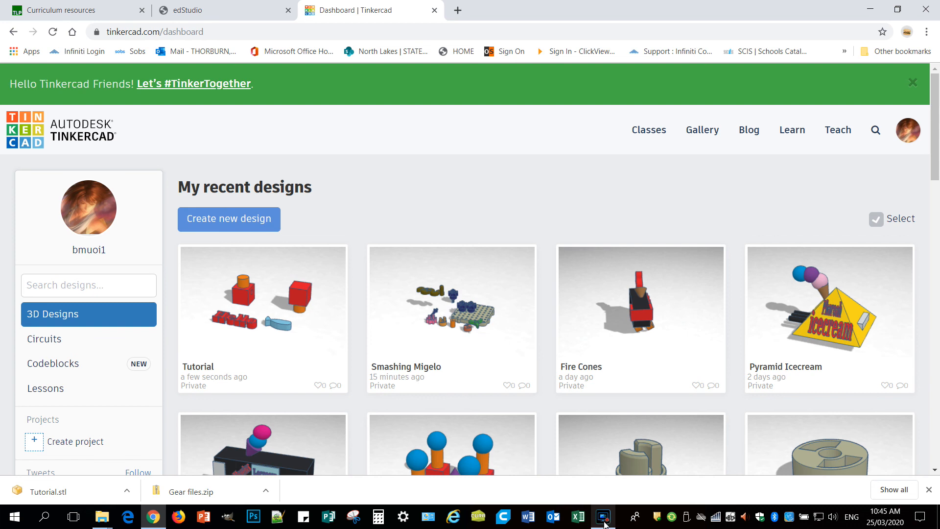
pyautogui.click(604, 520)
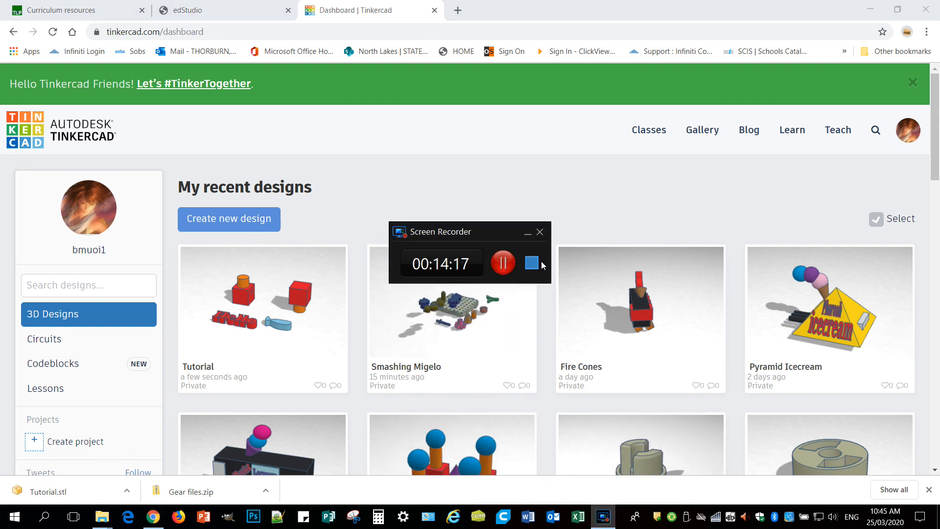